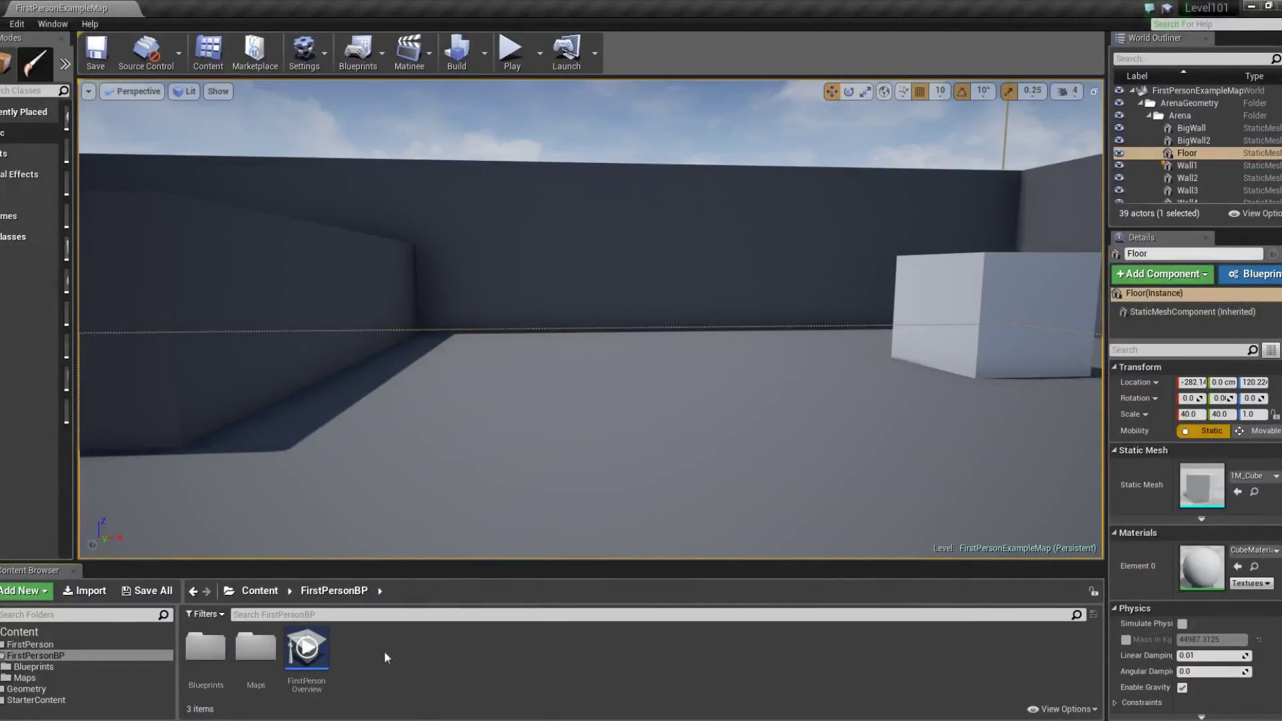
Create an Actor Blueprint named Pick_Up in the FirstPersonBP folder and open it.
{"action": "right_click", "coordinate": [383, 651]}
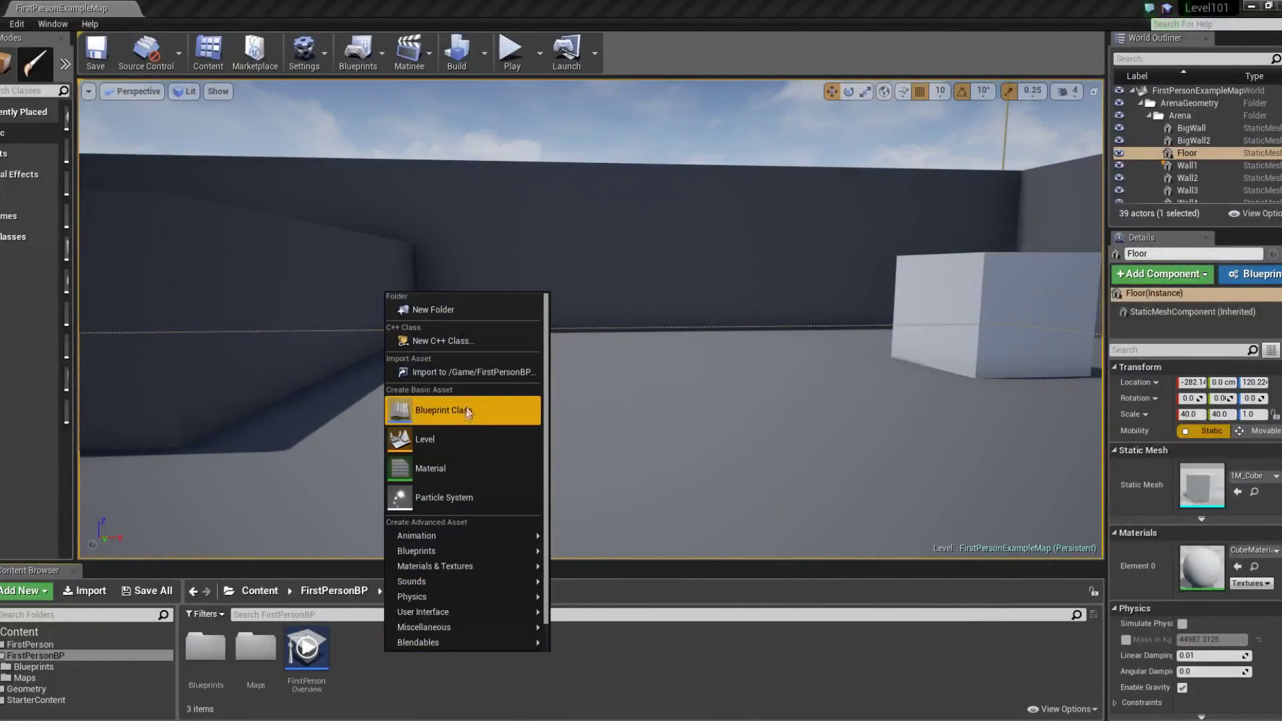
{"action": "left_click", "coordinate": [466, 408]}
{"action": "left_click", "coordinate": [514, 256]}
{"action": "type", "text": "Pick_Up"}
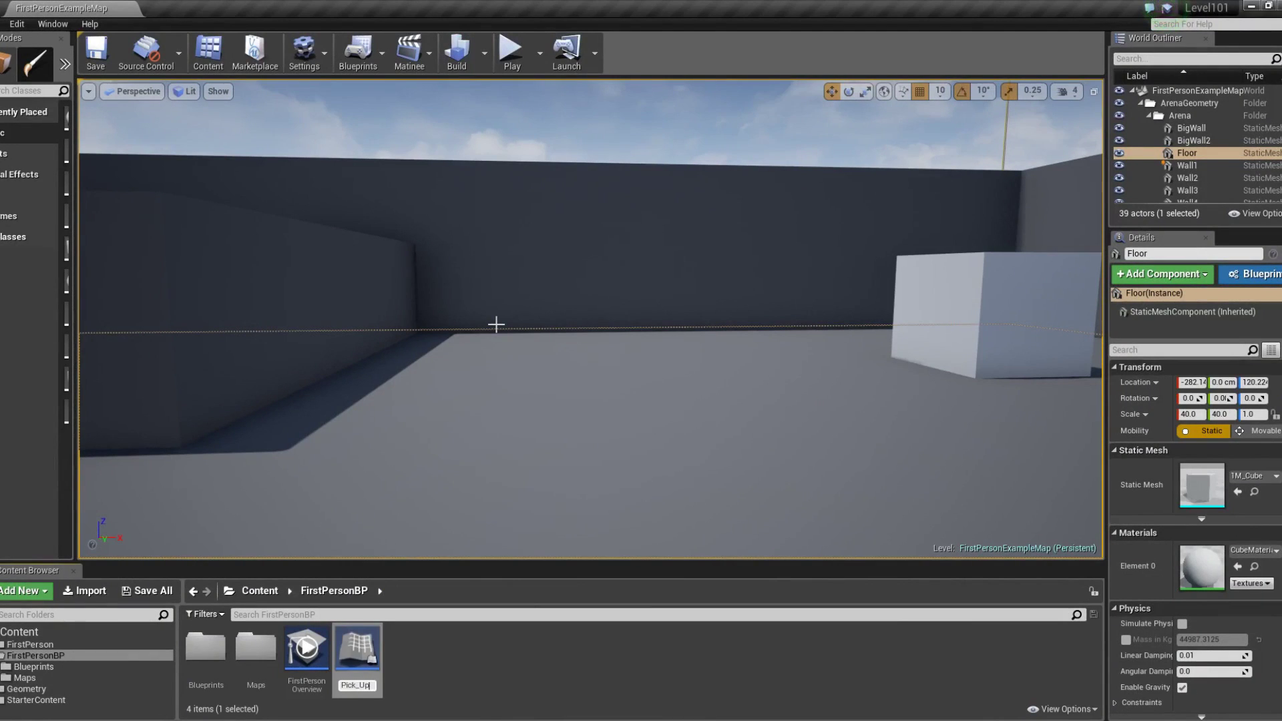
{"action": "key", "text": "Return"}
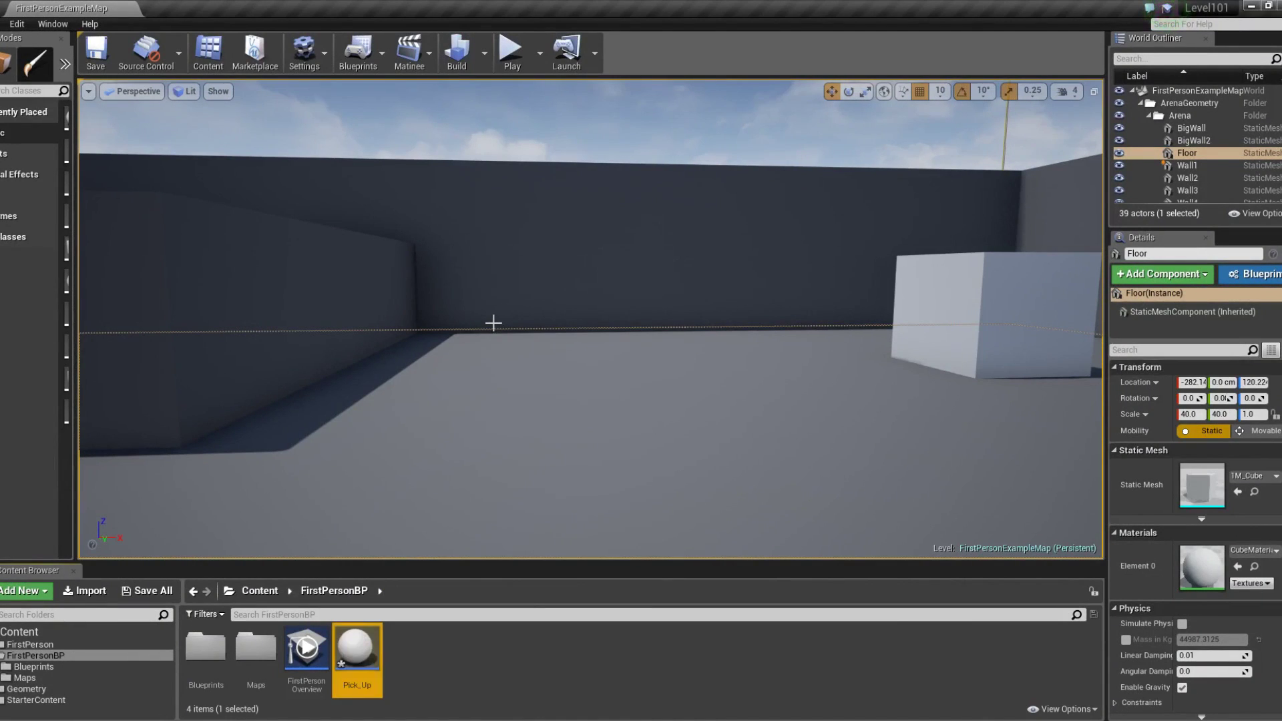
{"action": "double_click", "coordinate": [357, 651]}
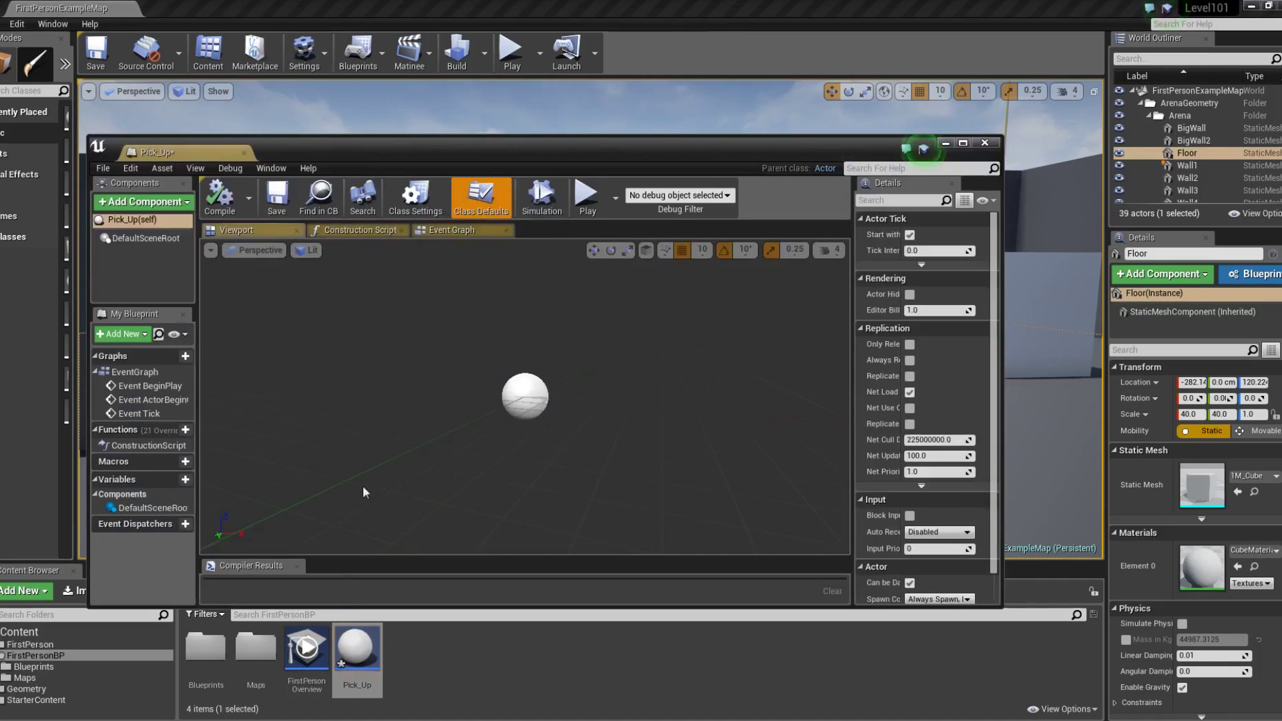
Dock the Blueprint editor and add a Cube component using the M_Metal_Gold material.
{"action": "left_click_drag", "start_coordinate": [154, 153], "coordinate": [173, 10]}
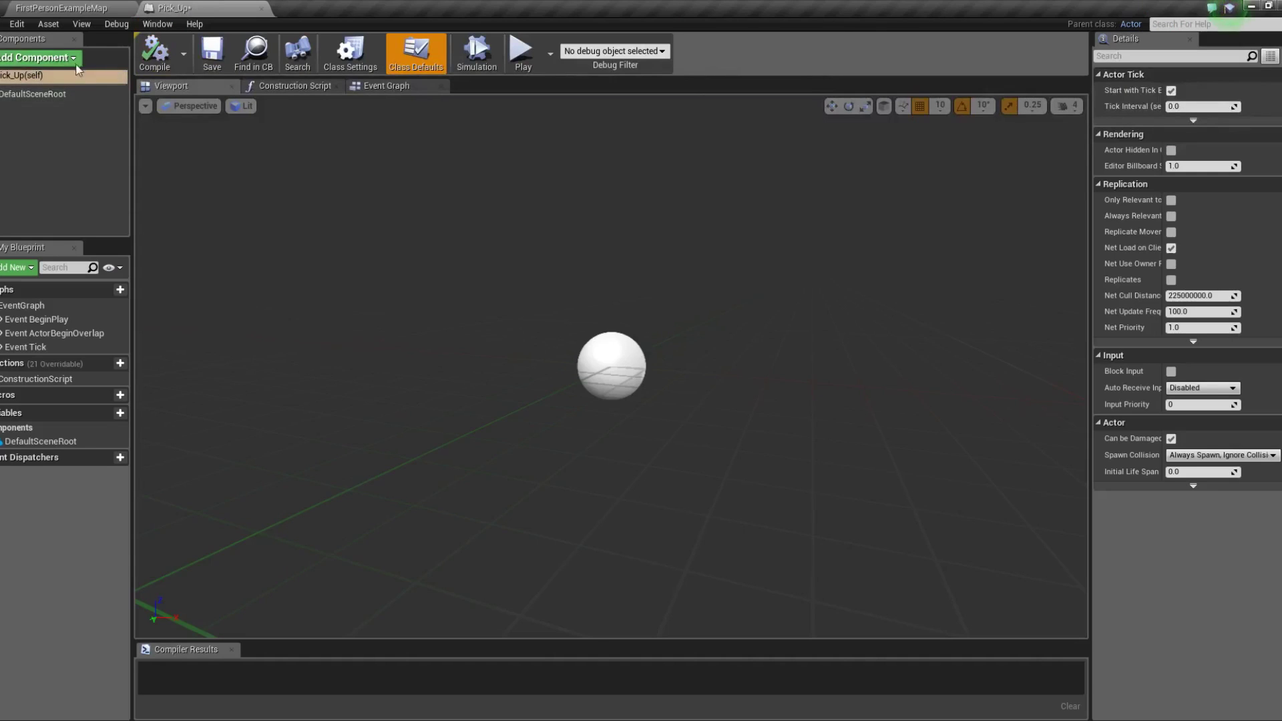
{"action": "left_click", "coordinate": [37, 57]}
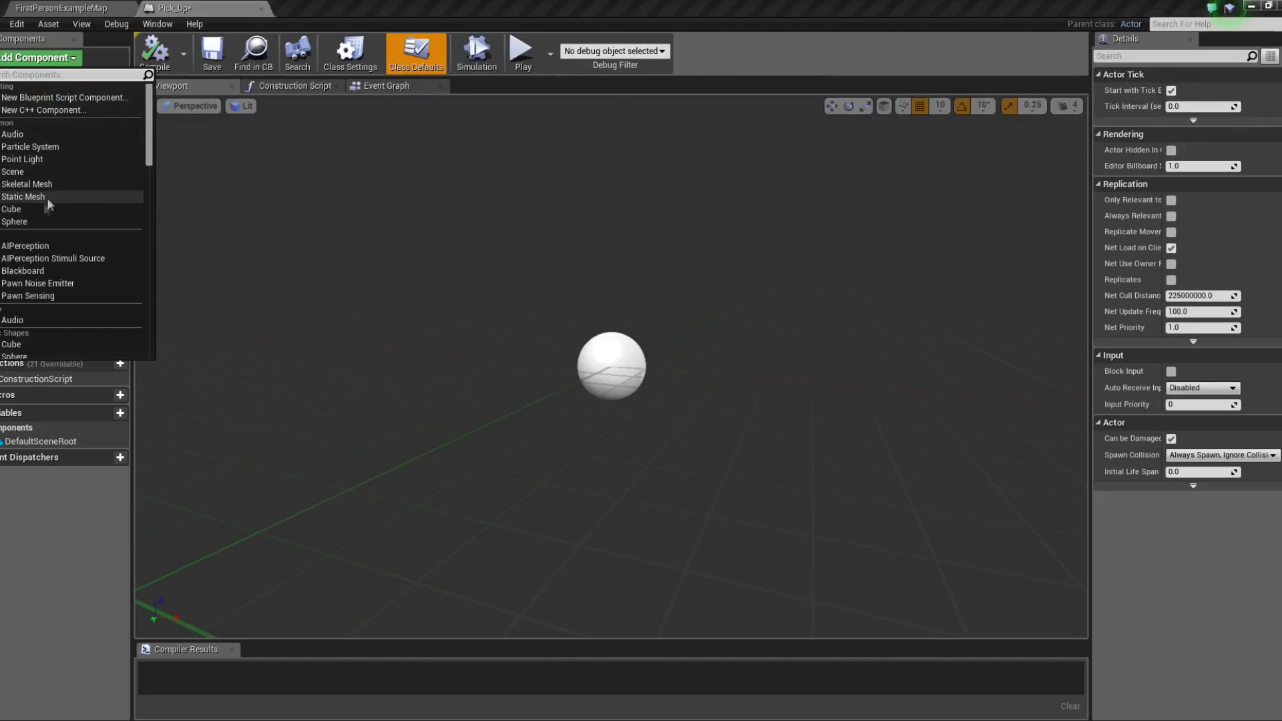
{"action": "left_click", "coordinate": [13, 209]}
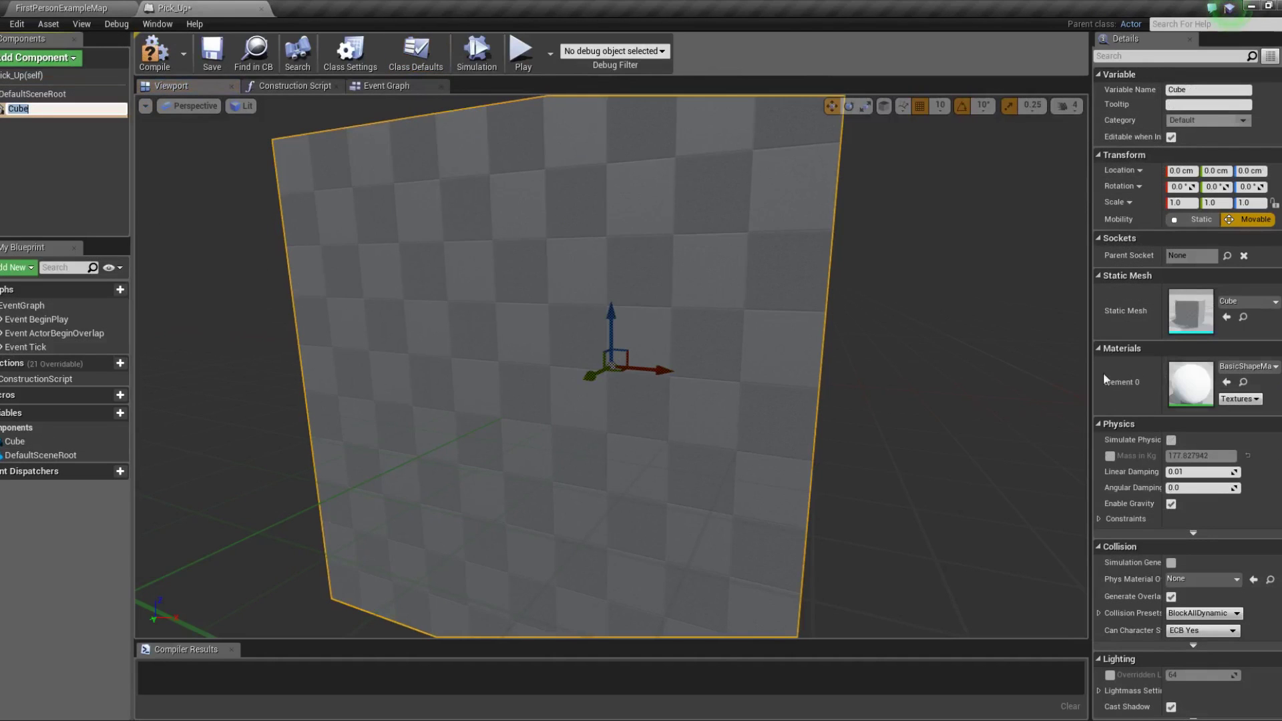
{"action": "left_click", "coordinate": [1241, 367]}
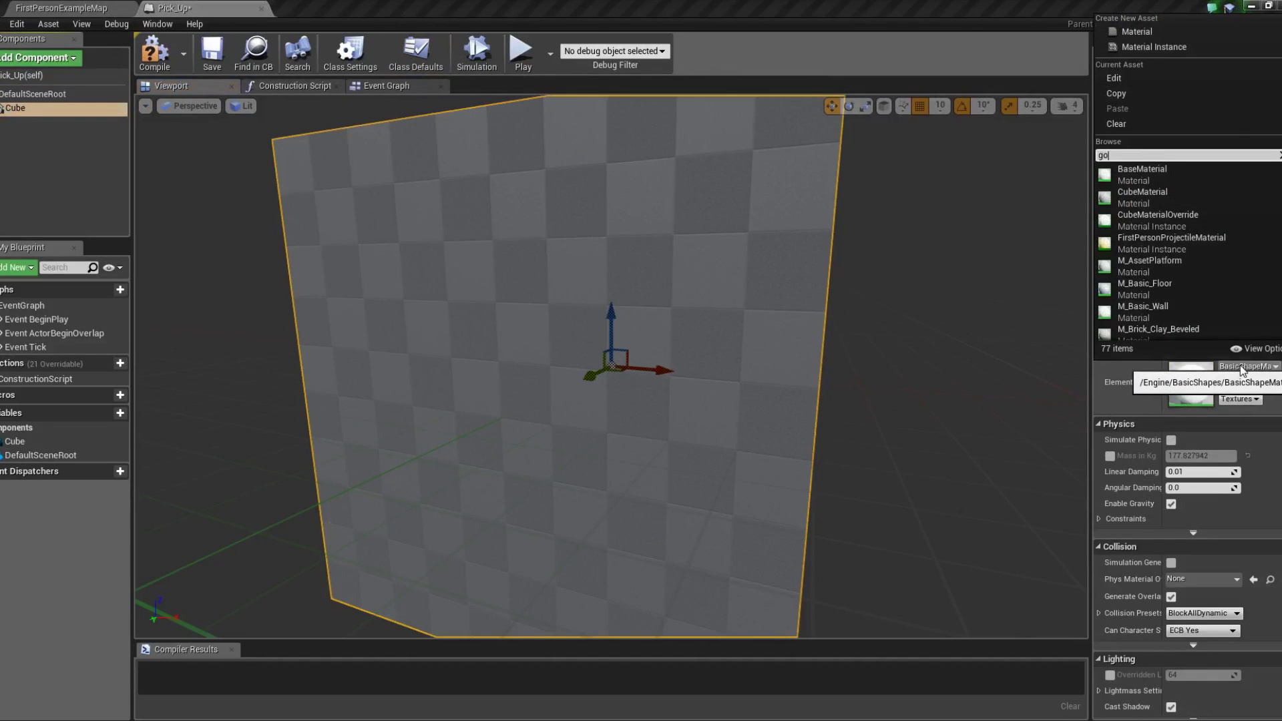
{"action": "type", "text": "ld"}
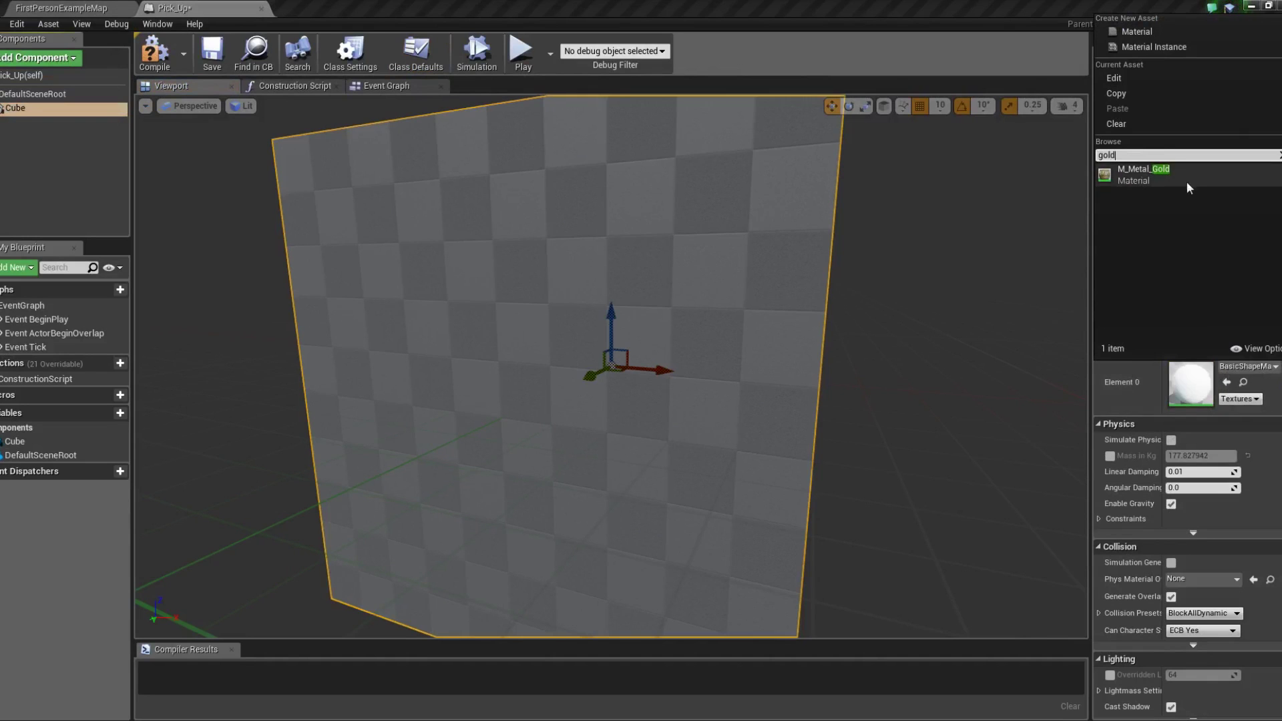
{"action": "left_click", "coordinate": [1187, 178]}
Scale the cube down uniformly to about 0.3955.
{"action": "key", "text": "e"}
{"action": "key", "text": "w"}
{"action": "key", "text": "r"}
{"action": "mouse_move", "coordinate": [614, 368]}
{"action": "left_mouse_down"}
{"action": "mouse_move", "coordinate": [587, 380]}
{"action": "mouse_move", "coordinate": [601, 374]}
{"action": "left_mouse_up"}
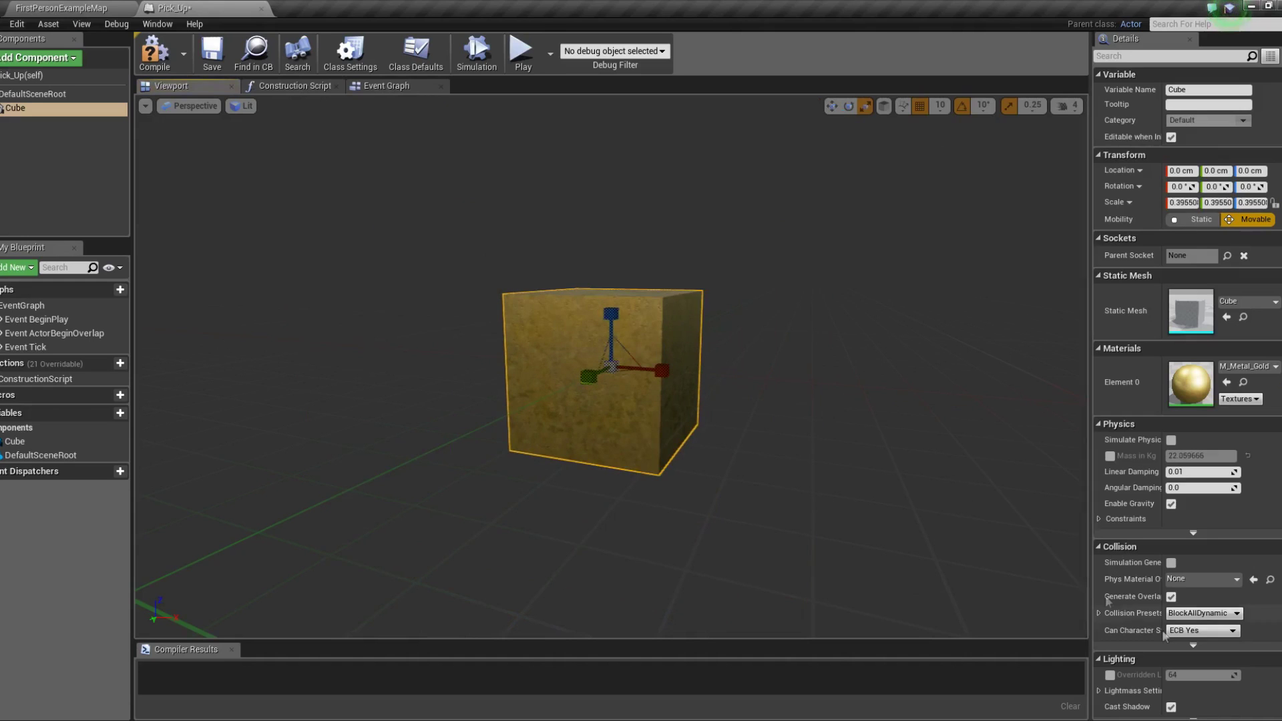
Set the cube's collision preset to OverlapAllDynamic and show the Event Graph.
{"action": "left_click", "coordinate": [1202, 613]}
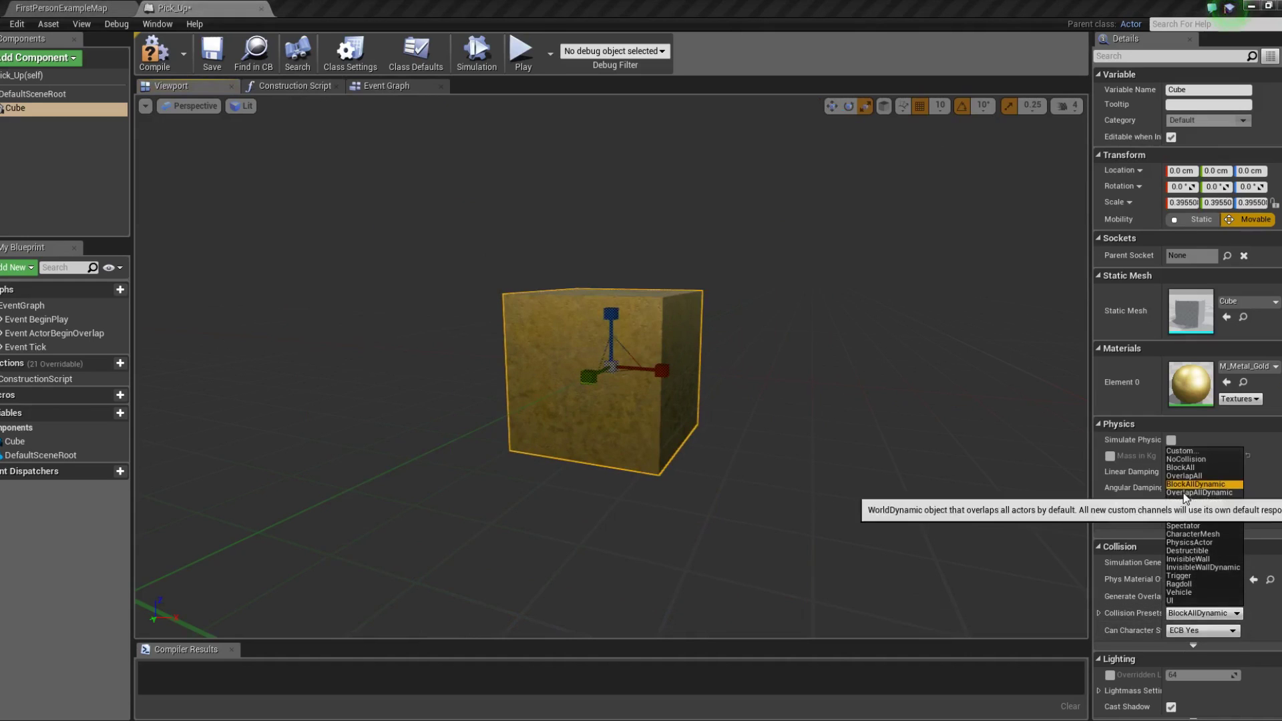
{"action": "left_click", "coordinate": [1185, 493]}
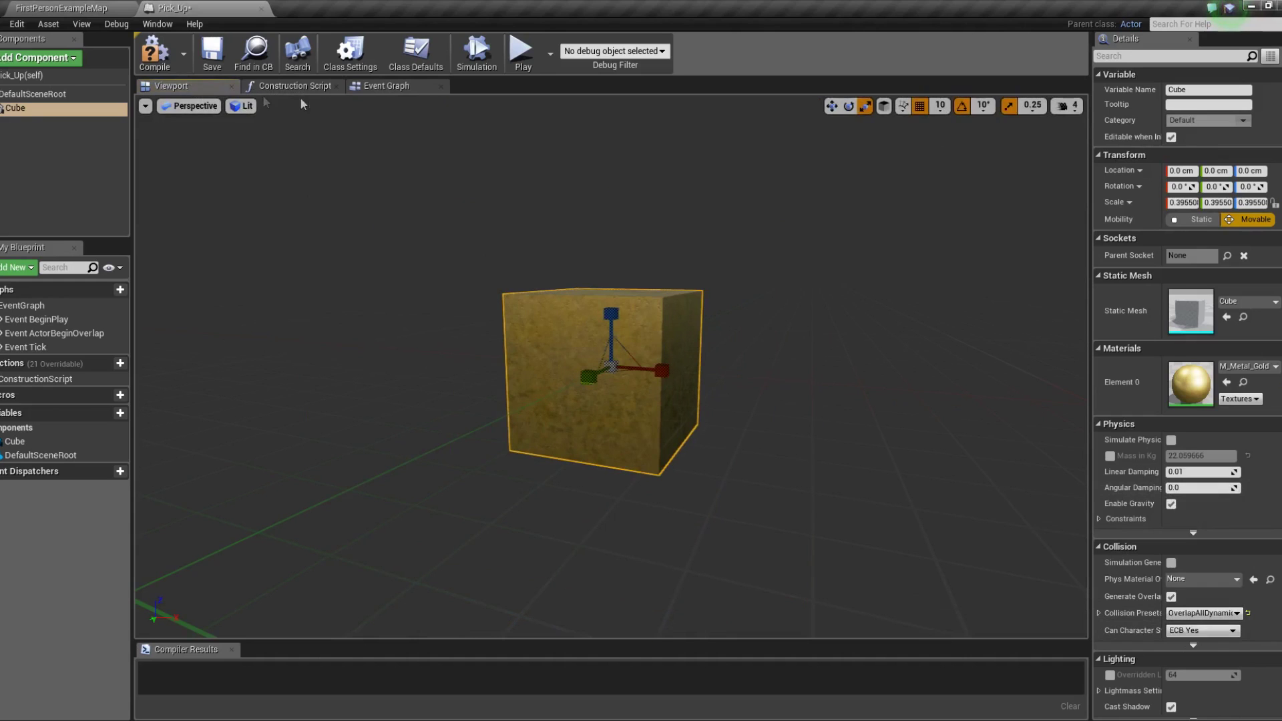
{"action": "left_click", "coordinate": [368, 86]}
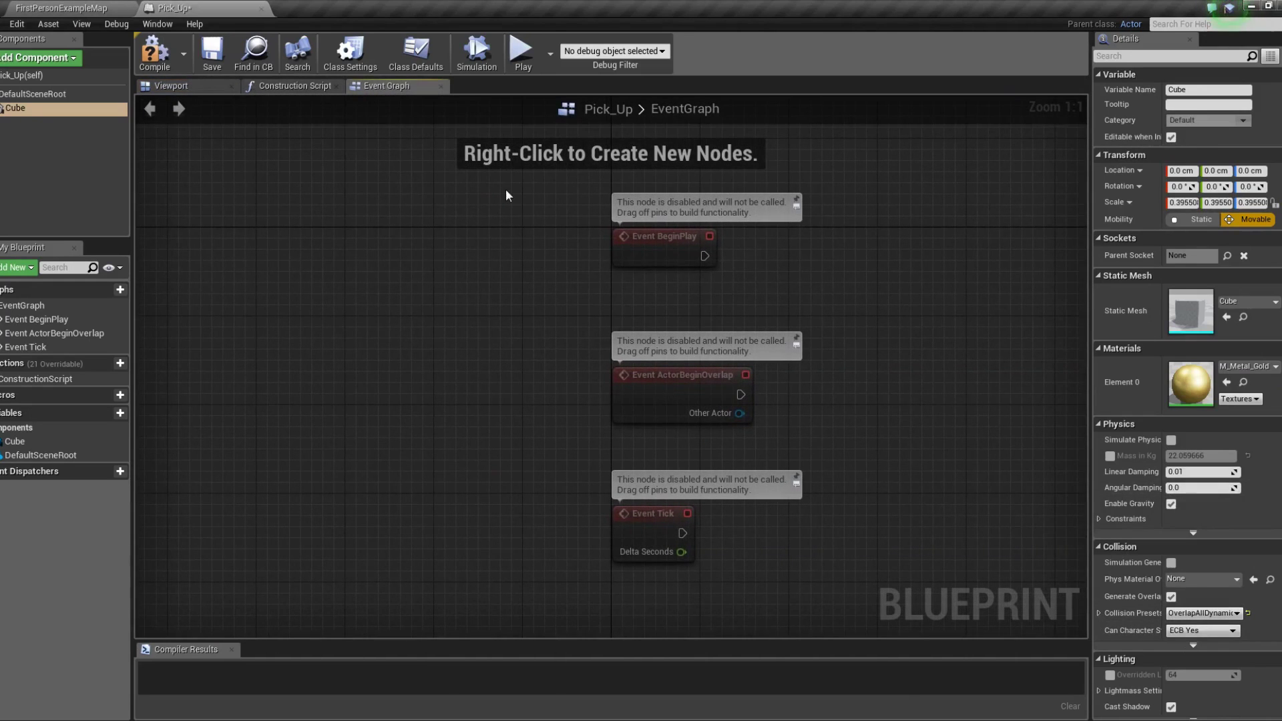
Delete the Event BeginPlay and Event Tick nodes and move Event ActorBeginOverlap up-left.
{"action": "left_click_drag", "start_coordinate": [507, 193], "coordinate": [683, 277]}
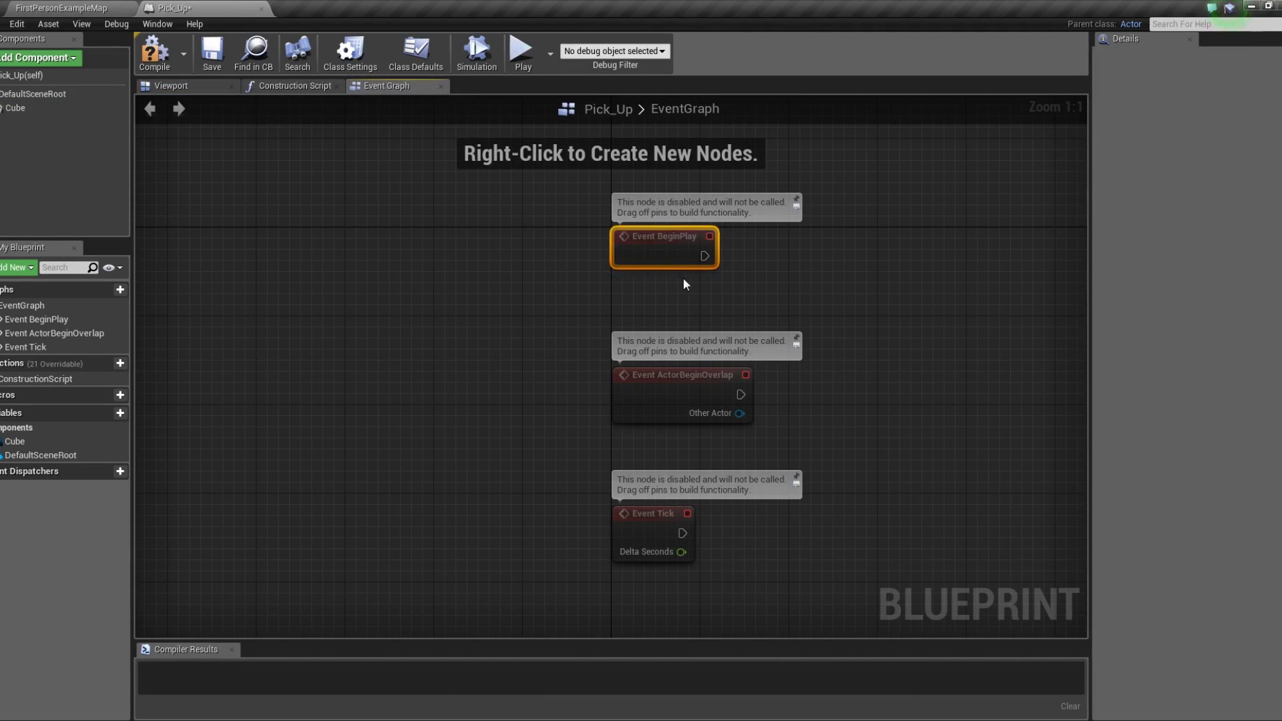
{"action": "key", "text": "Delete"}
{"action": "left_click", "coordinate": [626, 515]}
{"action": "key", "text": "Delete"}
{"action": "mouse_move", "coordinate": [658, 392]}
{"action": "left_mouse_down"}
{"action": "mouse_move", "coordinate": [624, 359]}
{"action": "mouse_move", "coordinate": [502, 304]}
{"action": "left_mouse_up"}
Add a Cast To Character after the overlap event, fed by Other Actor.
{"action": "left_click_drag", "start_coordinate": [616, 322], "coordinate": [711, 330]}
{"action": "type", "text": "cast t"}
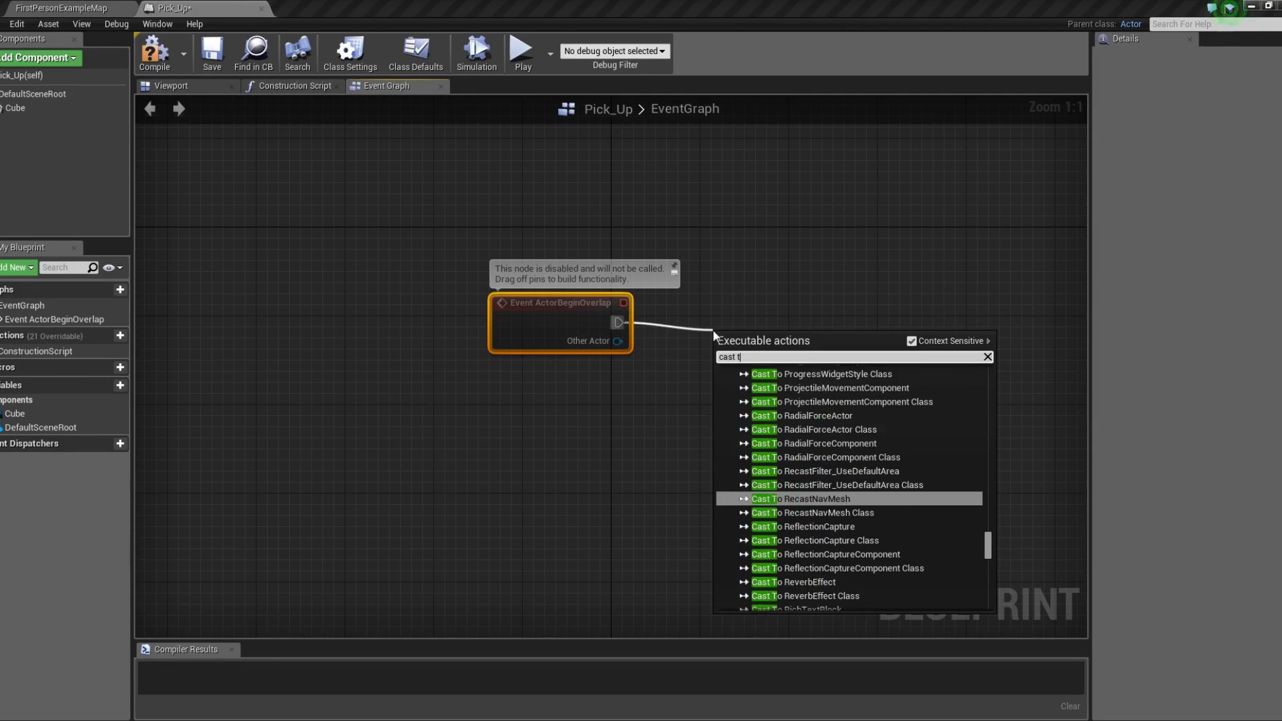
{"action": "type", "text": "o"}
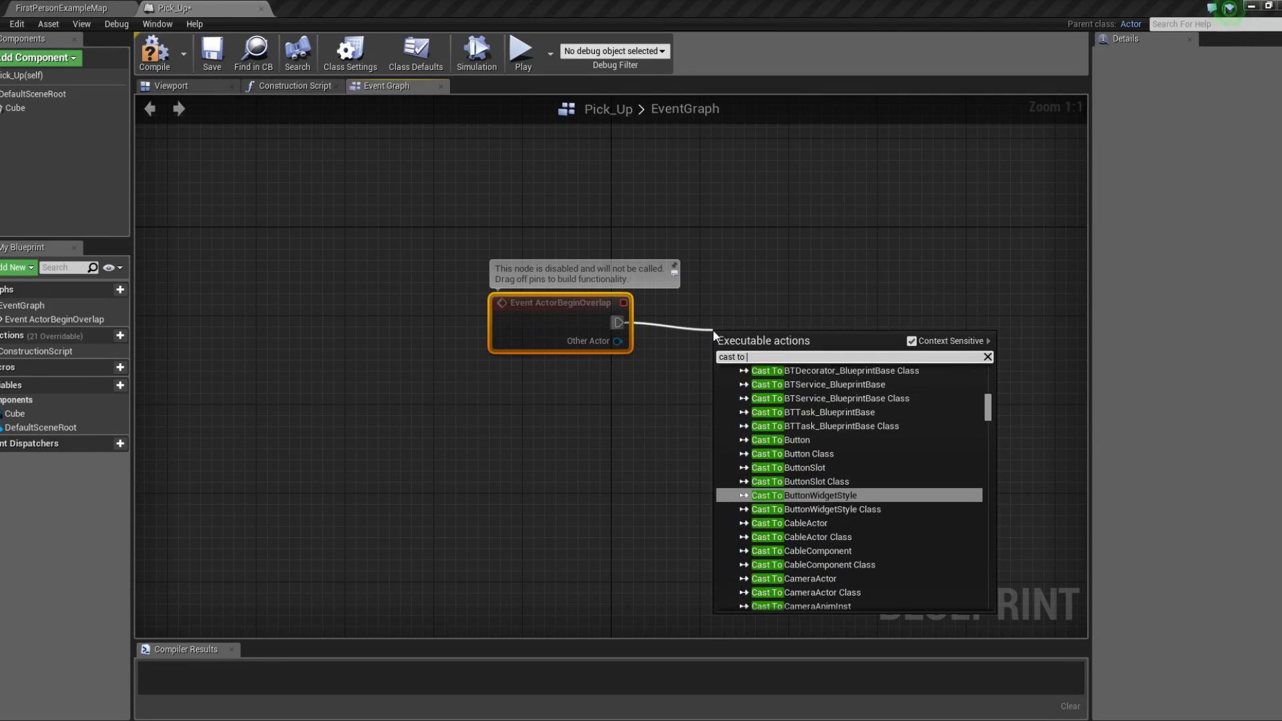
{"action": "type", "text": " char"}
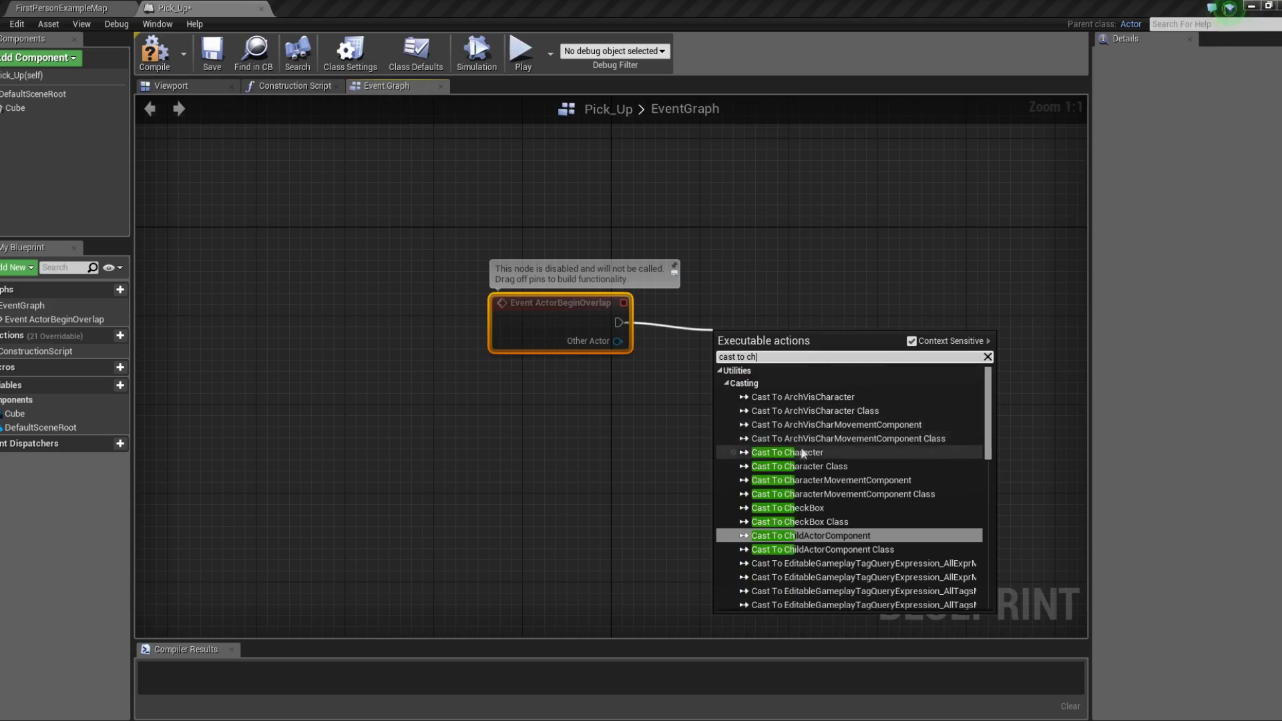
{"action": "left_click", "coordinate": [739, 432]}
{"action": "mouse_move", "coordinate": [615, 341]}
{"action": "left_mouse_down"}
{"action": "mouse_move", "coordinate": [723, 374]}
{"action": "mouse_move", "coordinate": [698, 306]}
{"action": "left_mouse_up"}
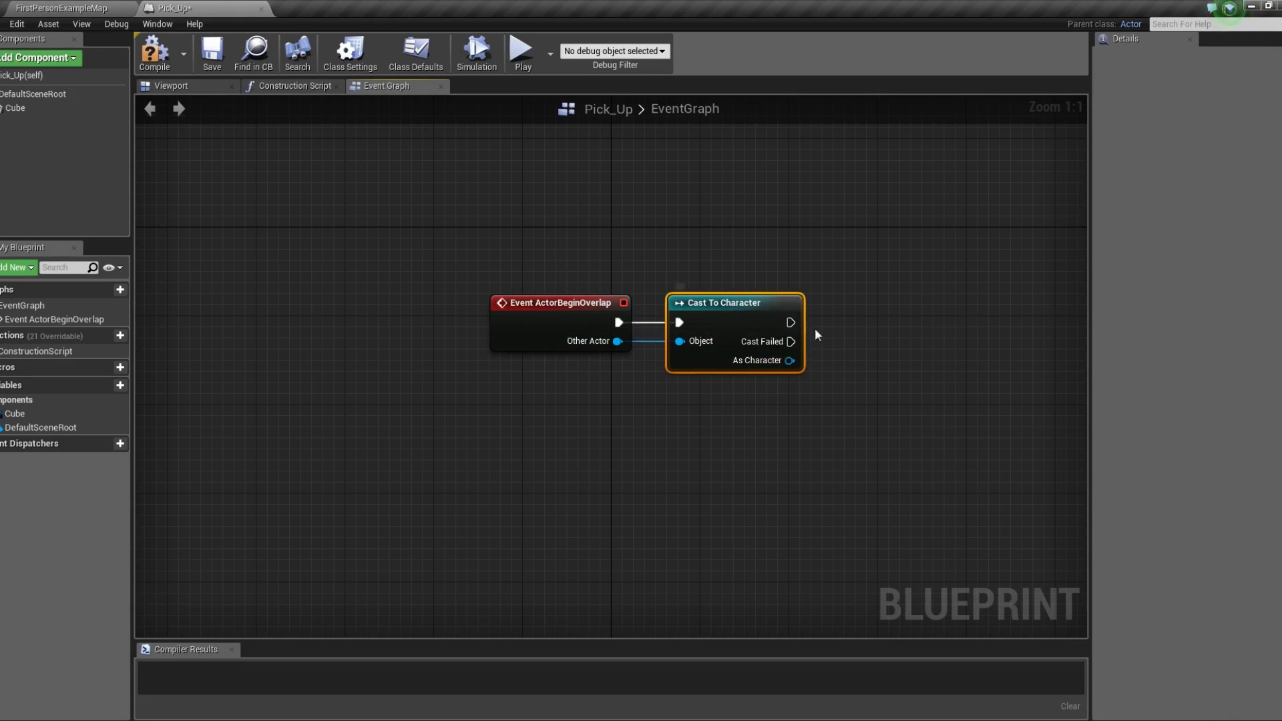
Add a DoOnce node off the cast's success output, placed beside the cast.
{"action": "right_click_drag", "start_coordinate": [840, 330], "coordinate": [609, 360]}
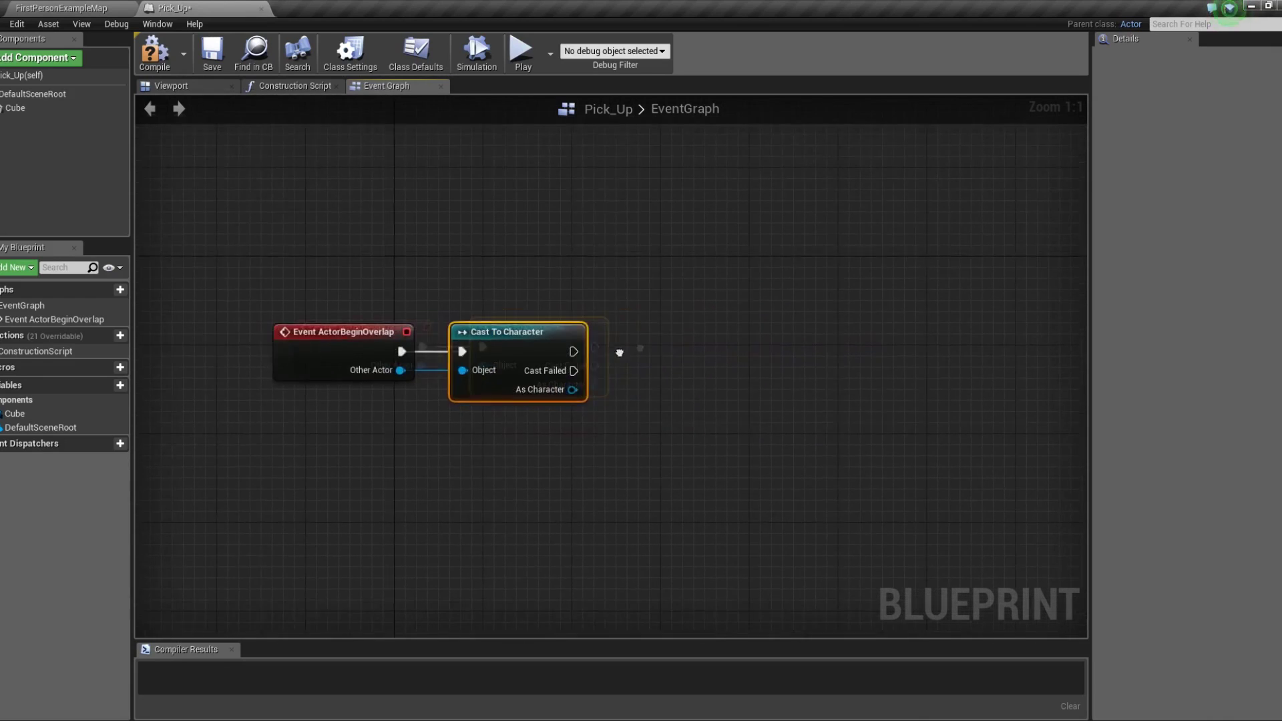
{"action": "left_click_drag", "start_coordinate": [562, 352], "coordinate": [635, 351]}
{"action": "type", "text": "d"}
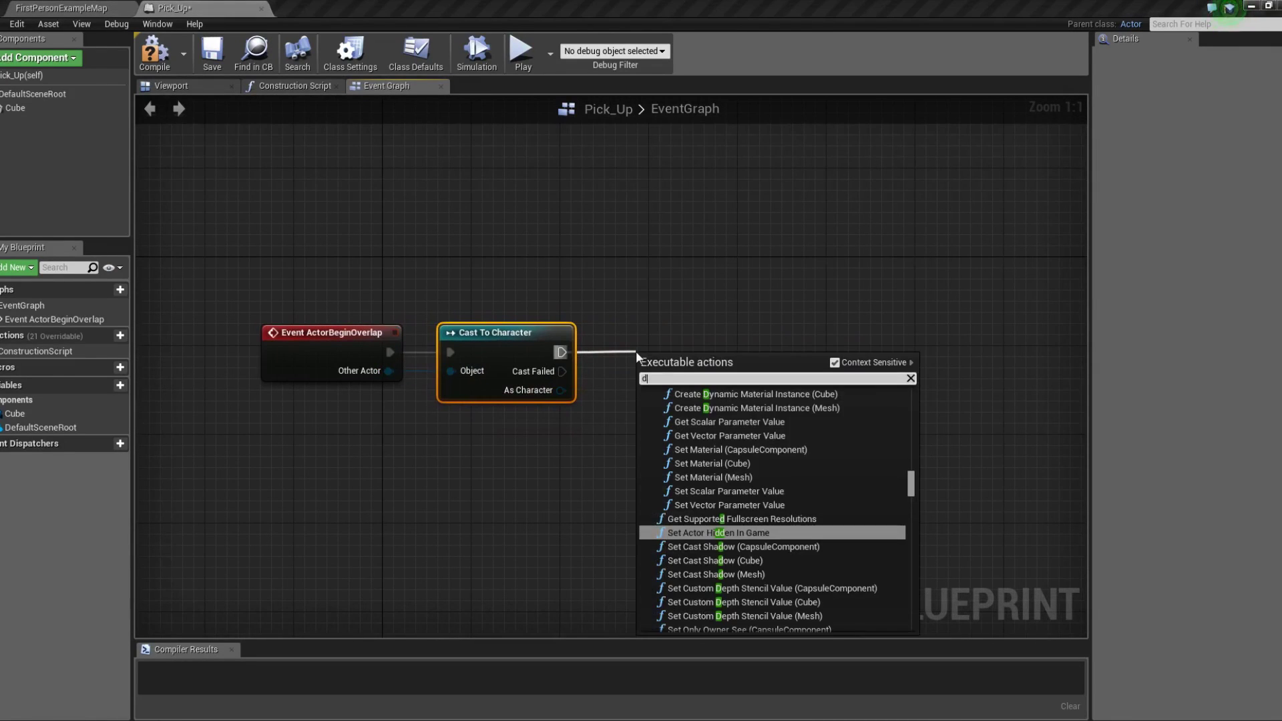
{"action": "type", "text": "o"}
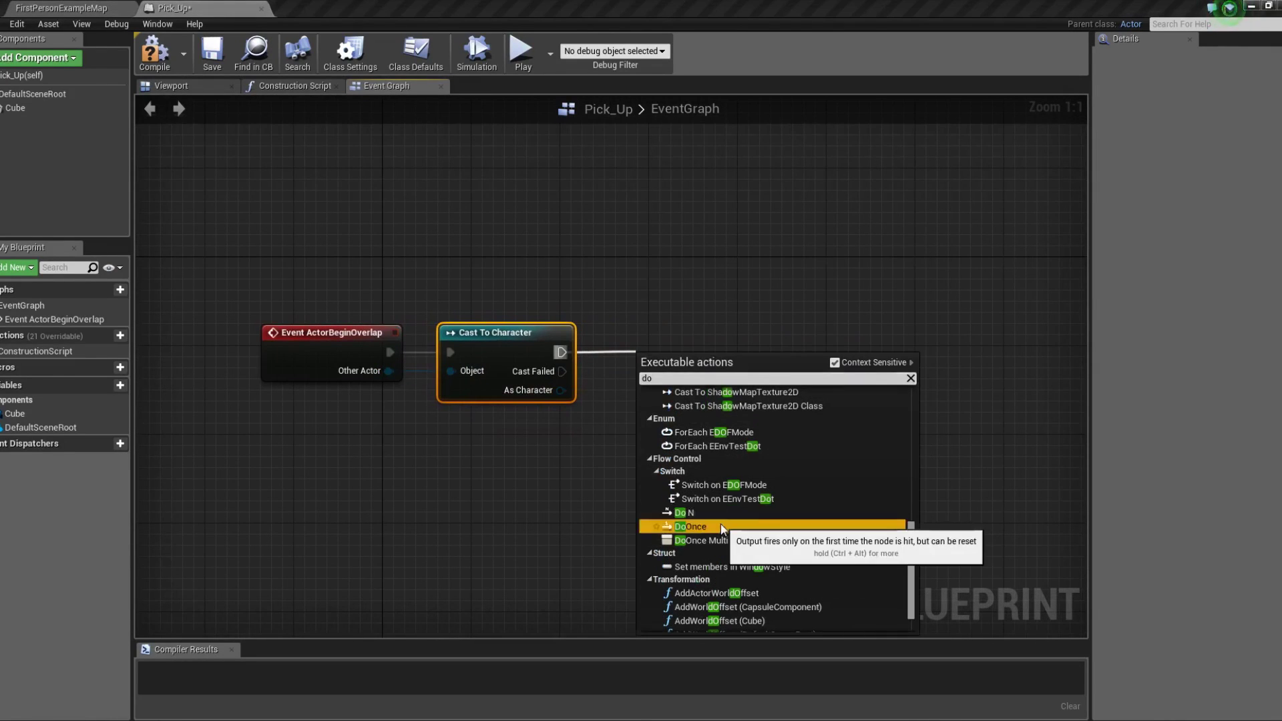
{"action": "left_click", "coordinate": [724, 528]}
{"action": "left_click_drag", "start_coordinate": [702, 367], "coordinate": [666, 333]}
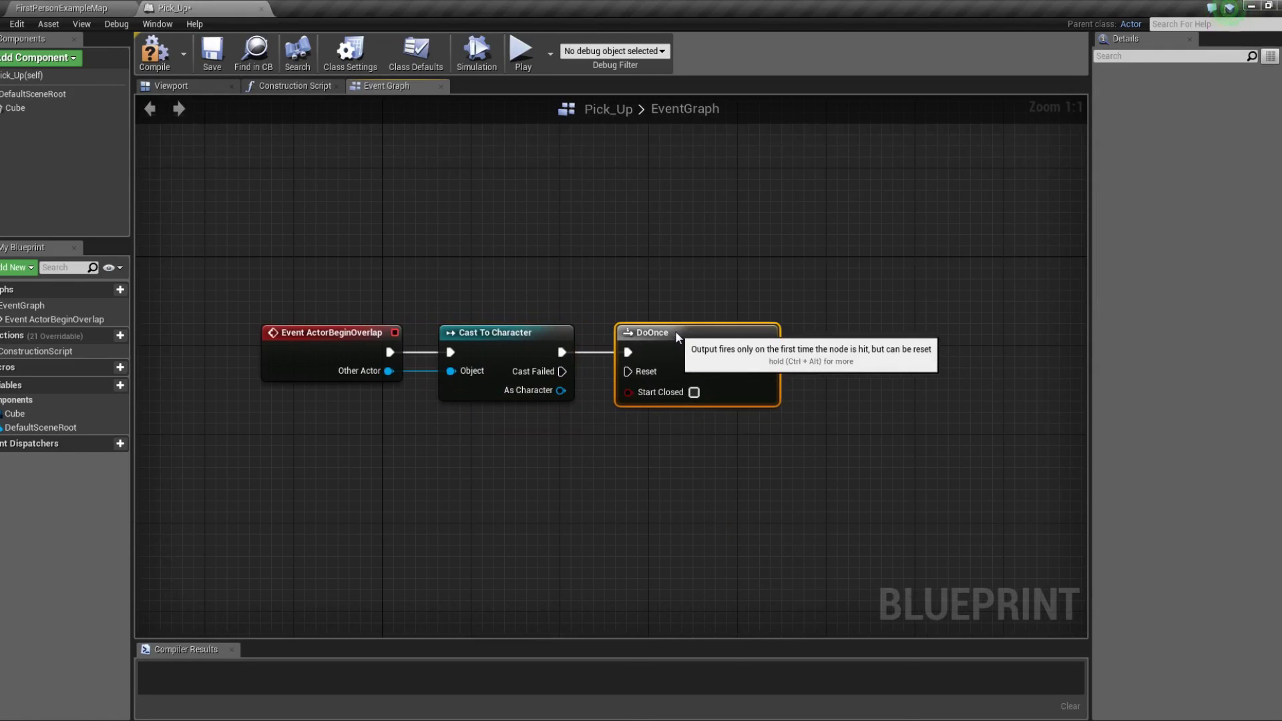
{"action": "right_click_drag", "start_coordinate": [783, 396], "coordinate": [607, 384]}
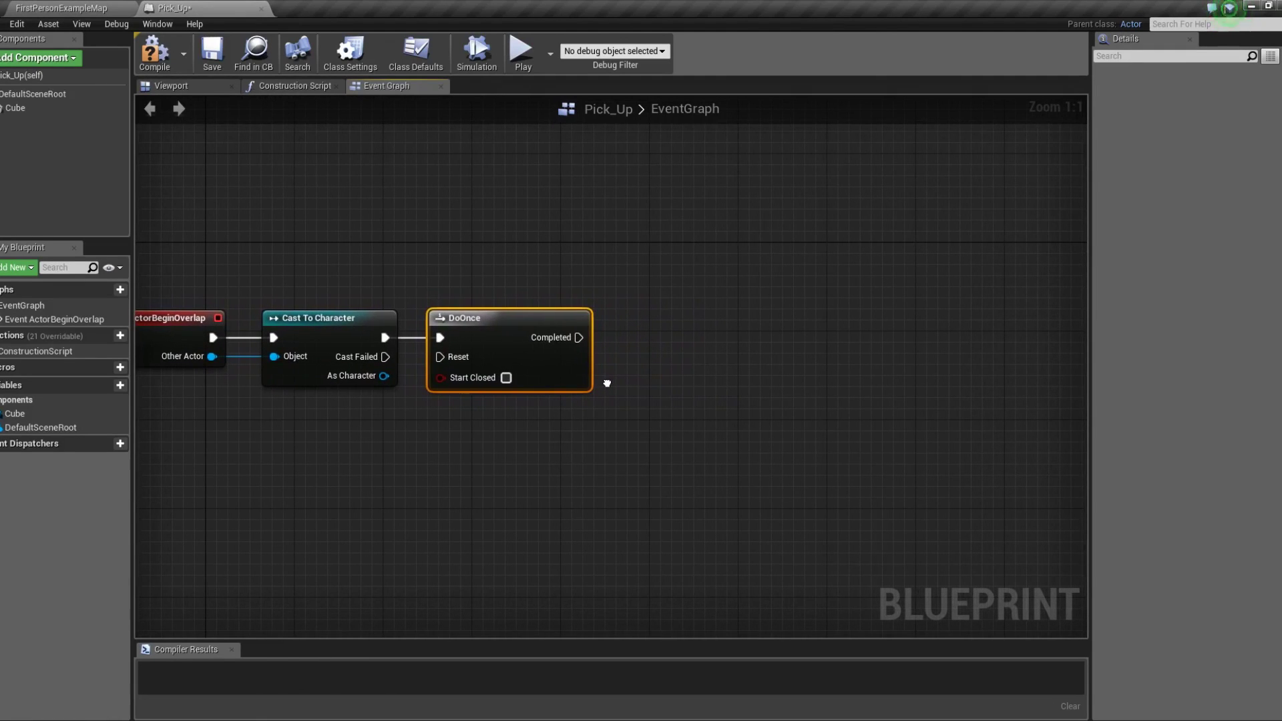
Add Play Sound at Location after DoOnce Completed, using the Explosion01 sound.
{"action": "right_click_drag", "start_coordinate": [607, 384], "coordinate": [572, 381]}
{"action": "left_click_drag", "start_coordinate": [544, 335], "coordinate": [623, 339]}
{"action": "type", "text": "play"}
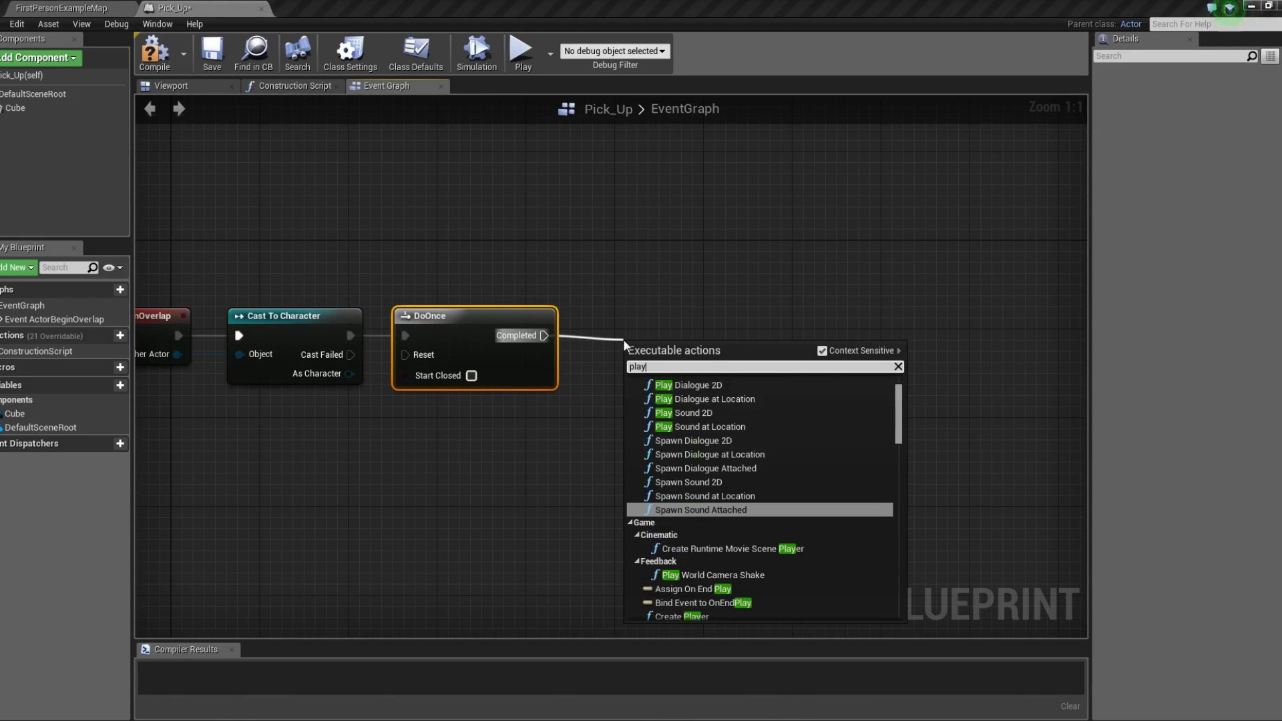
{"action": "left_click", "coordinate": [699, 427]}
{"action": "left_click", "coordinate": [688, 396]}
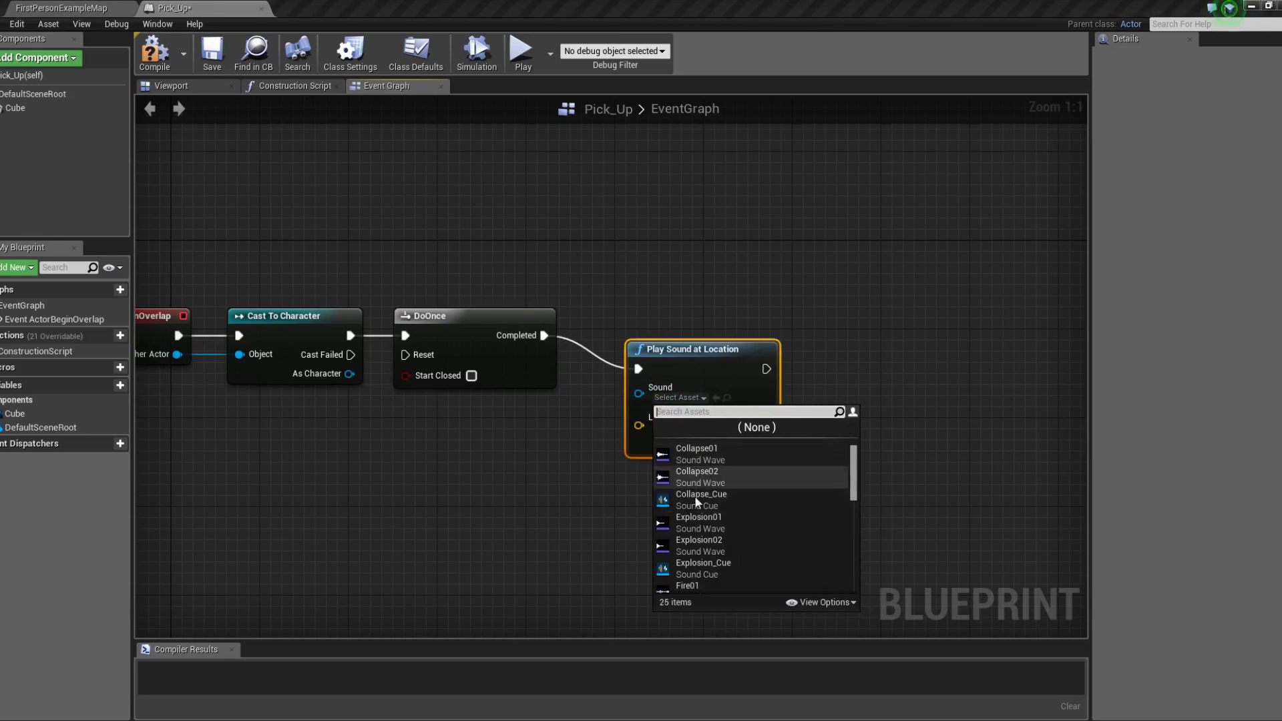
{"action": "left_click", "coordinate": [697, 523]}
Feed GetActorLocation into the sound node's Location input.
{"action": "left_click_drag", "start_coordinate": [639, 426], "coordinate": [572, 478]}
{"action": "type", "text": "get"}
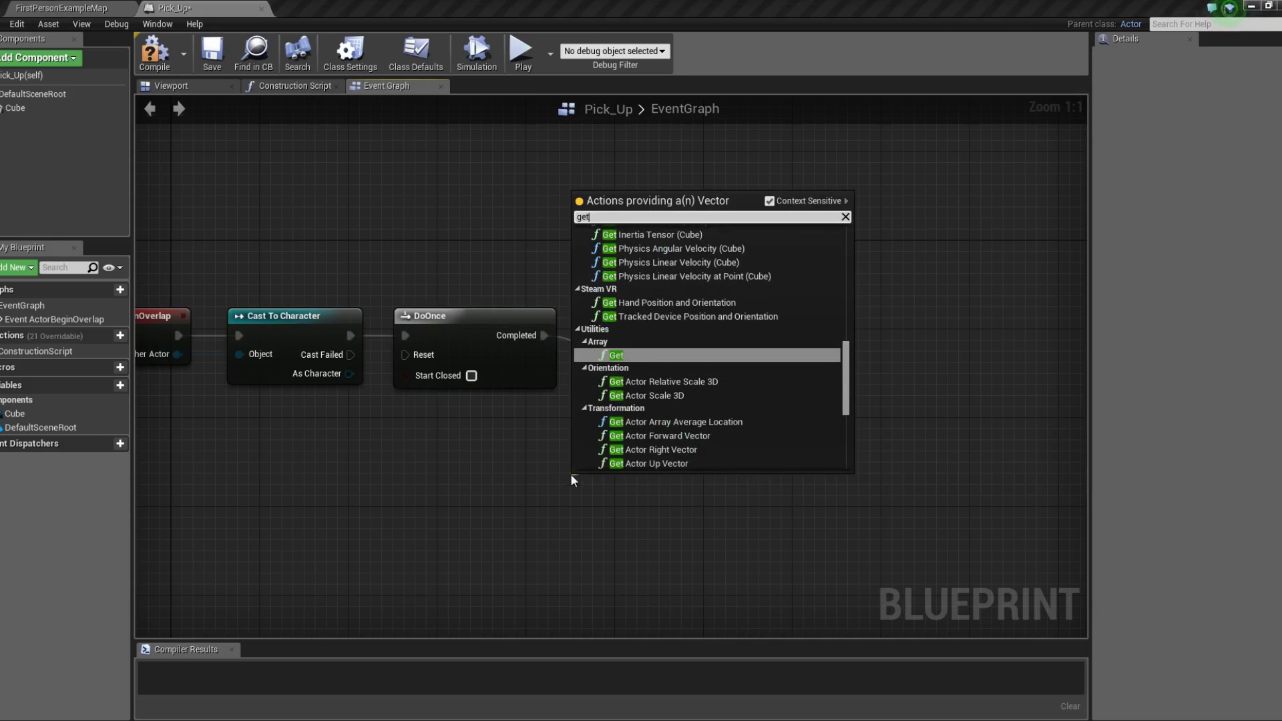
{"action": "type", "text": " ac"}
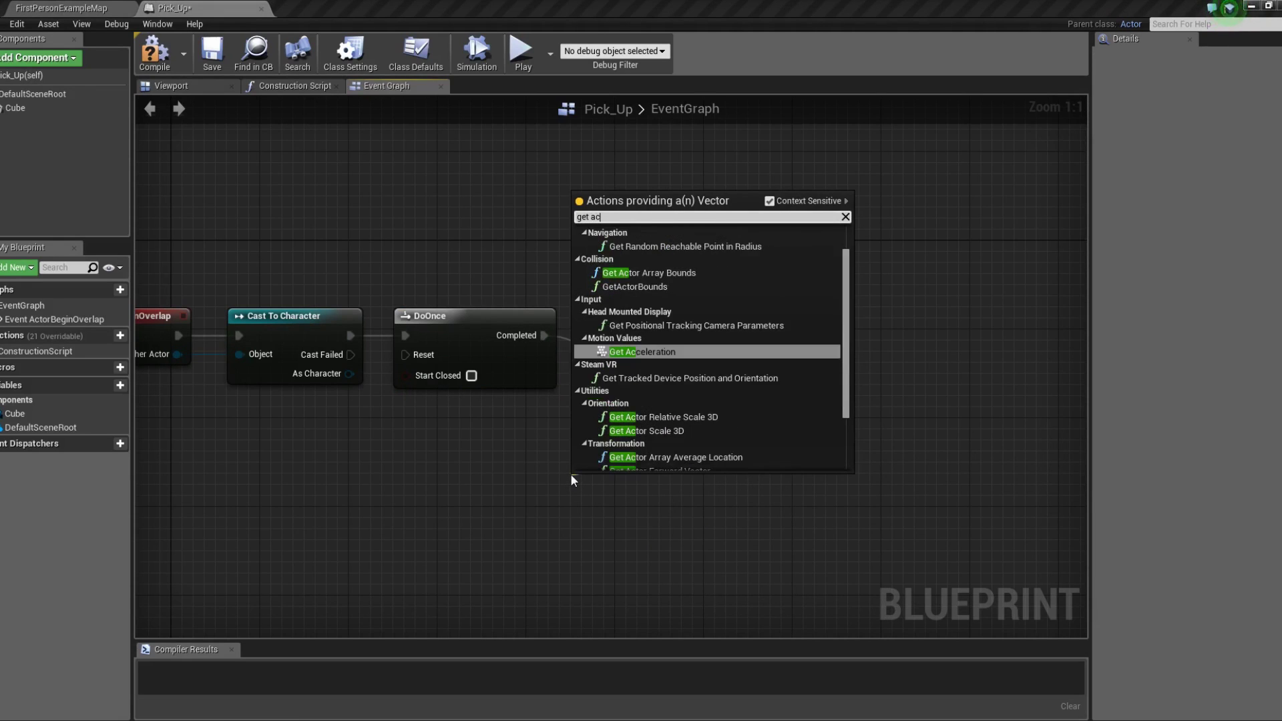
{"action": "type", "text": "t"}
{"action": "key", "text": "Down"}
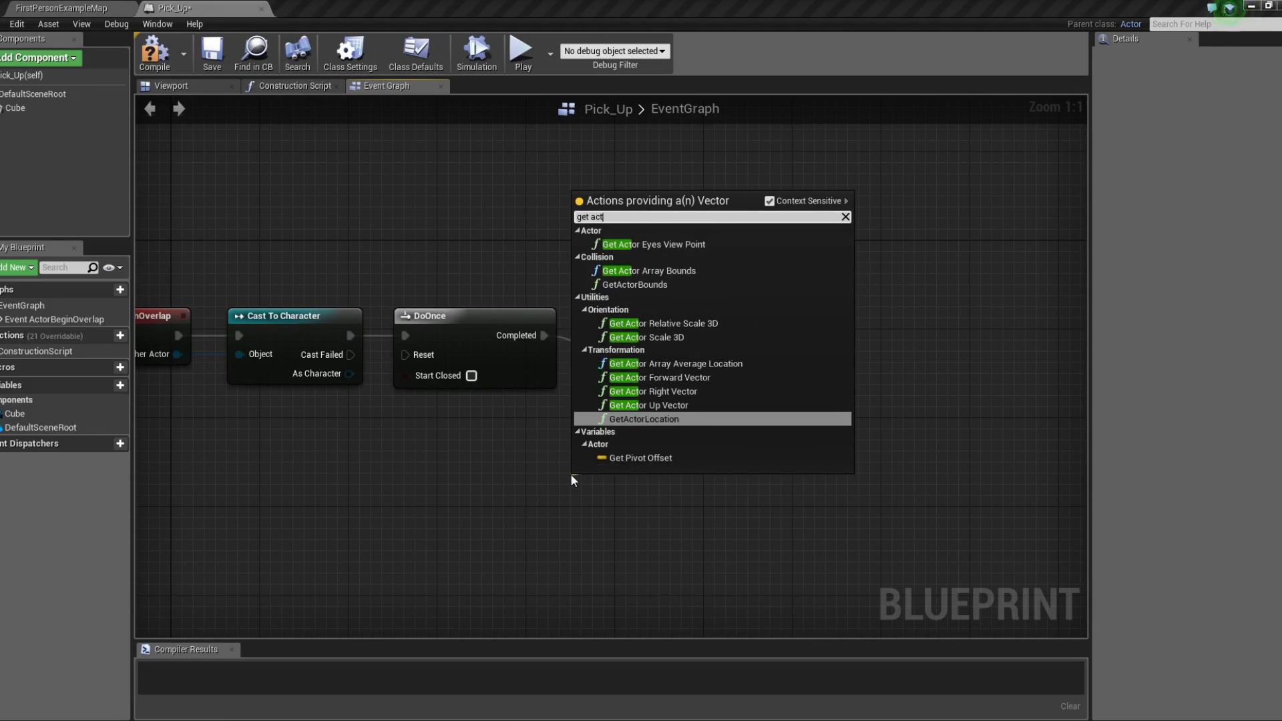
{"action": "key", "text": "Return"}
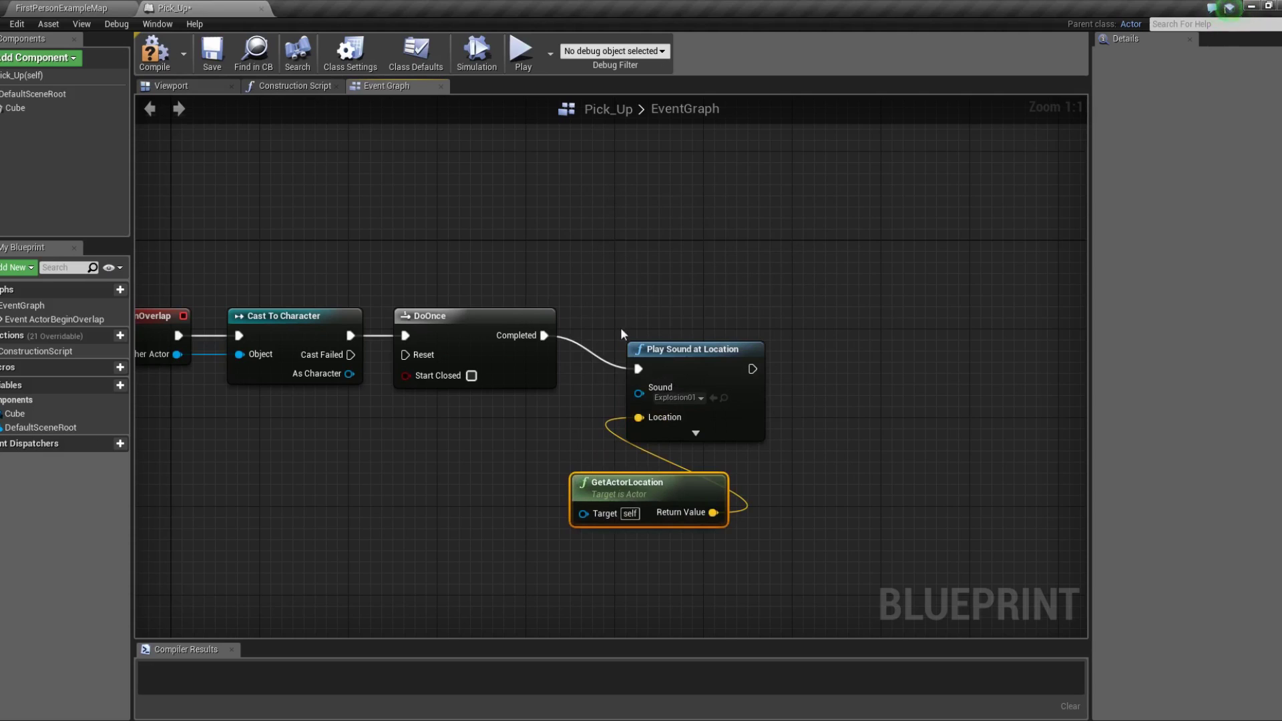
Add a DestroyActor node after the sound plays.
{"action": "left_click_drag", "start_coordinate": [752, 368], "coordinate": [815, 354]}
{"action": "type", "text": "des"}
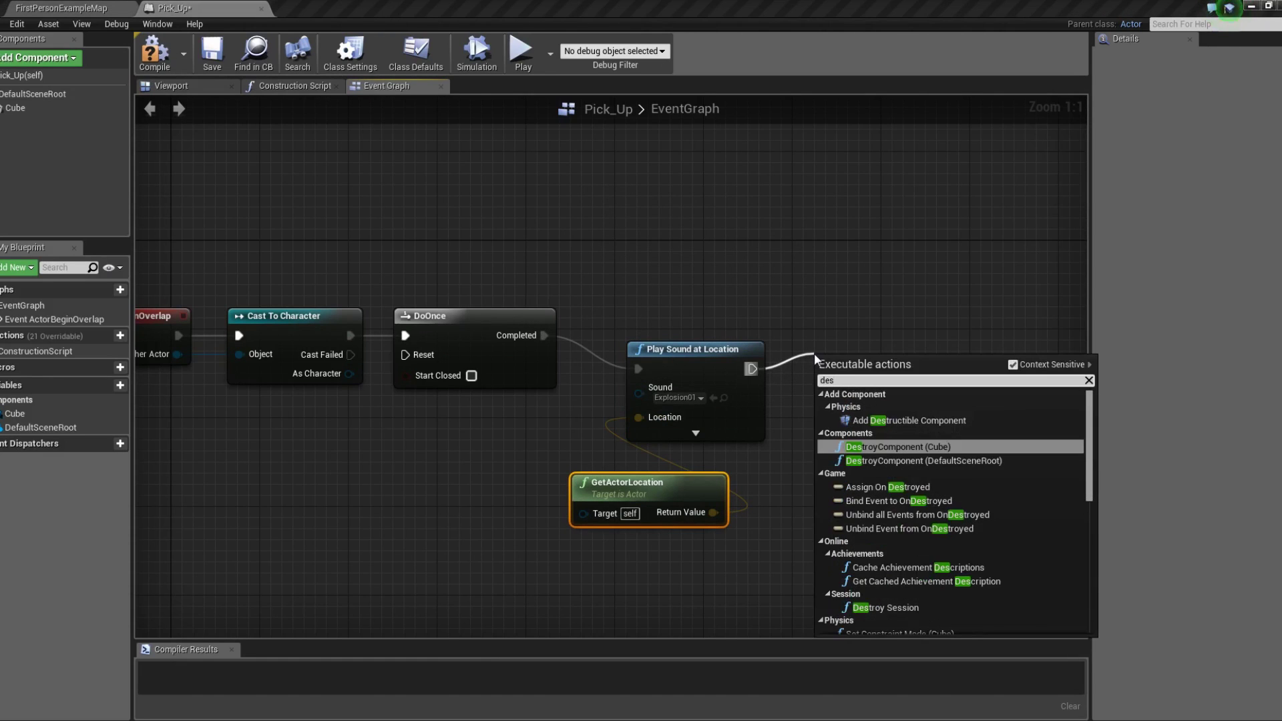
{"action": "type", "text": "t"}
{"action": "scroll", "coordinate": [911, 542], "scroll_direction": "down", "scroll_amount": 2}
{"action": "scroll", "coordinate": [911, 542], "scroll_direction": "down", "scroll_amount": 2}
{"action": "scroll", "coordinate": [912, 542], "scroll_direction": "down", "scroll_amount": 1}
{"action": "left_click", "coordinate": [895, 570]}
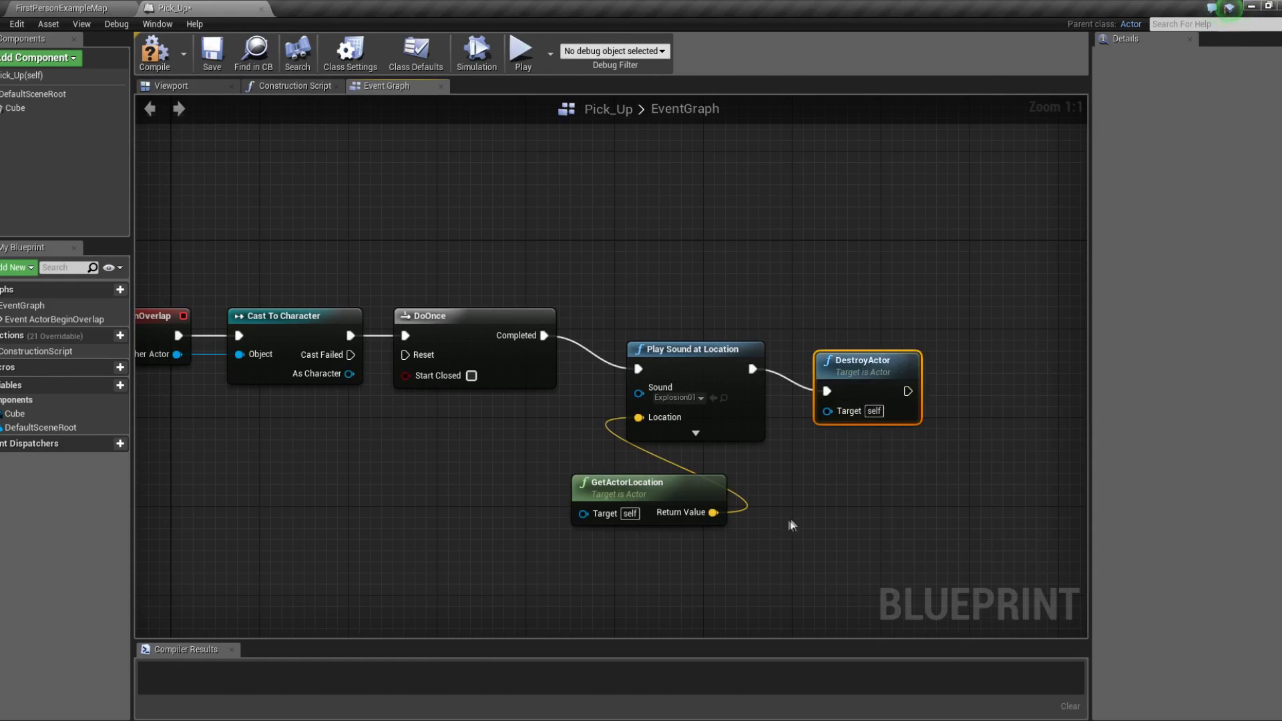
{"action": "right_click_drag", "start_coordinate": [791, 525], "coordinate": [993, 450]}
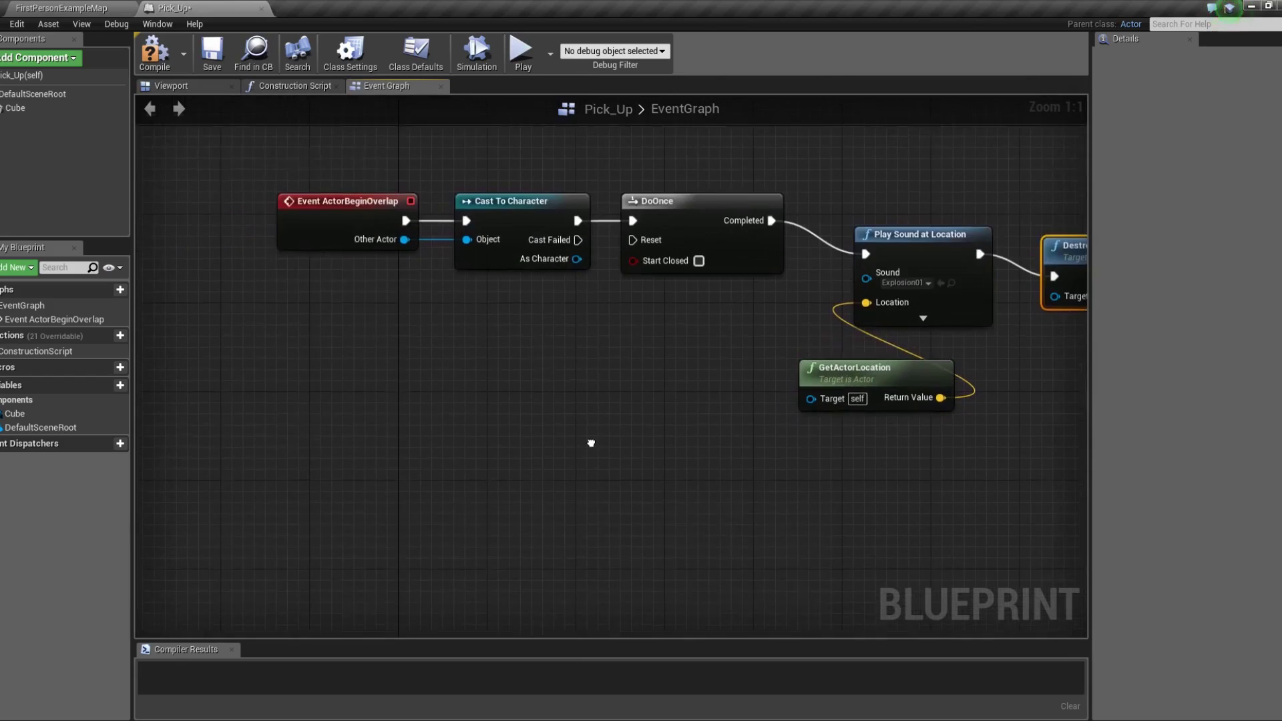
{"action": "right_click_drag", "start_coordinate": [586, 474], "coordinate": [598, 421]}
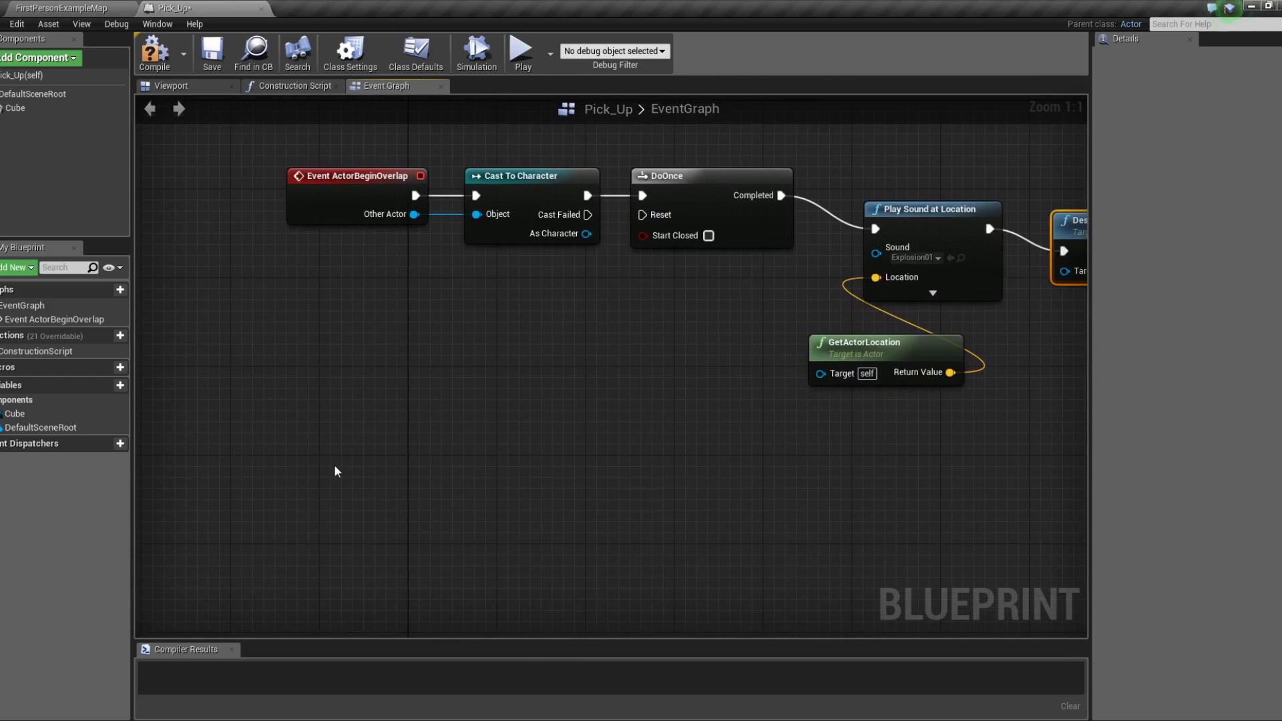
Add a Random Float in Range node with Max set to 2.
{"action": "right_click", "coordinate": [333, 465]}
{"action": "type", "text": "rand"}
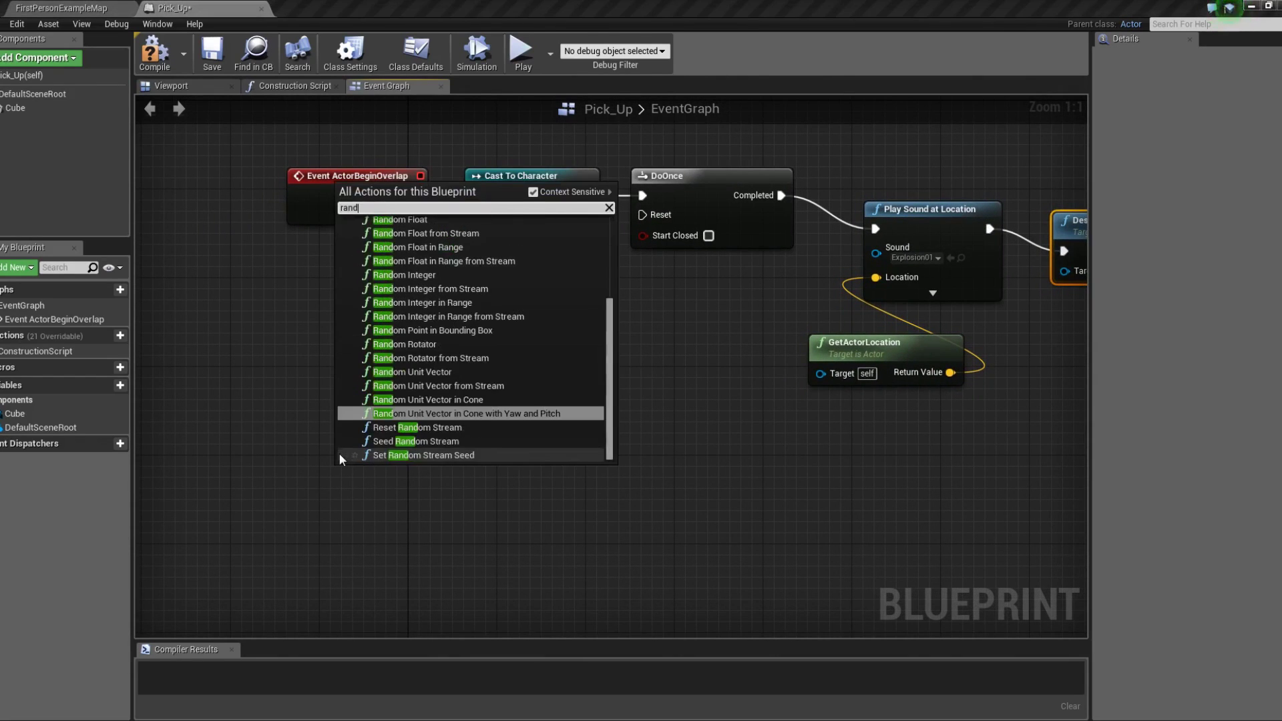
{"action": "type", "text": "om"}
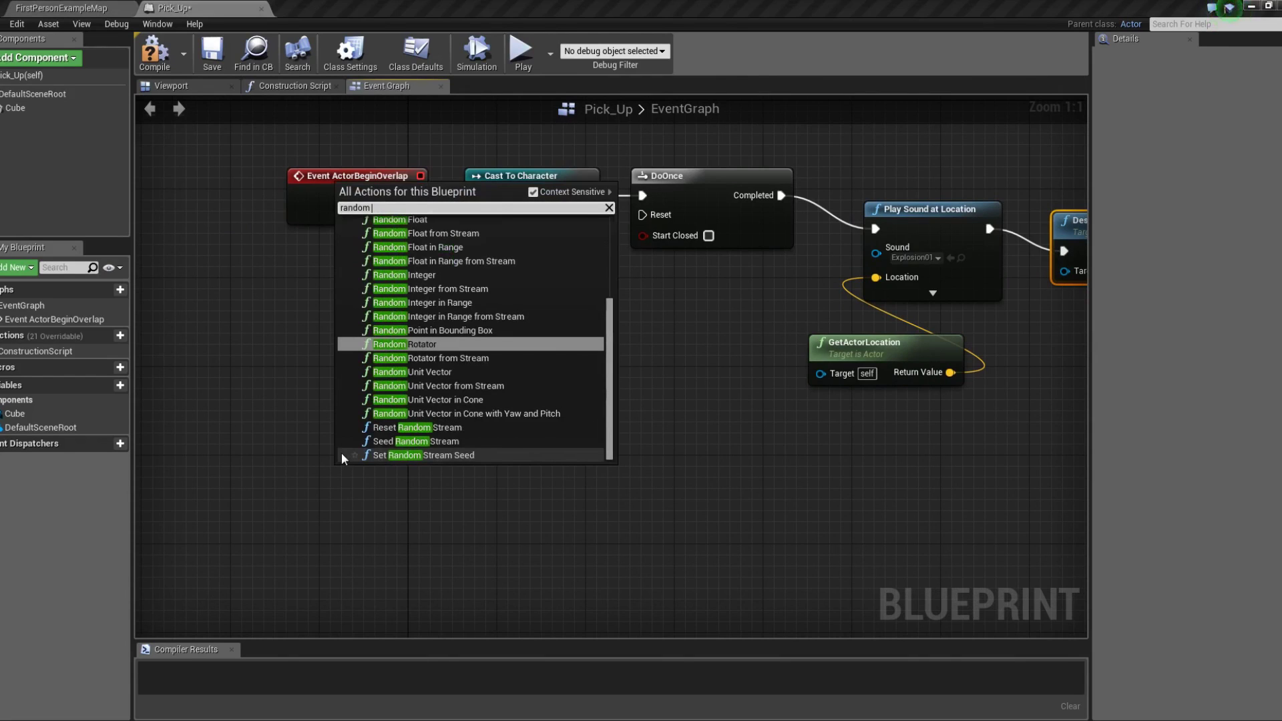
{"action": "type", "text": " f"}
{"action": "left_click", "coordinate": [434, 289]}
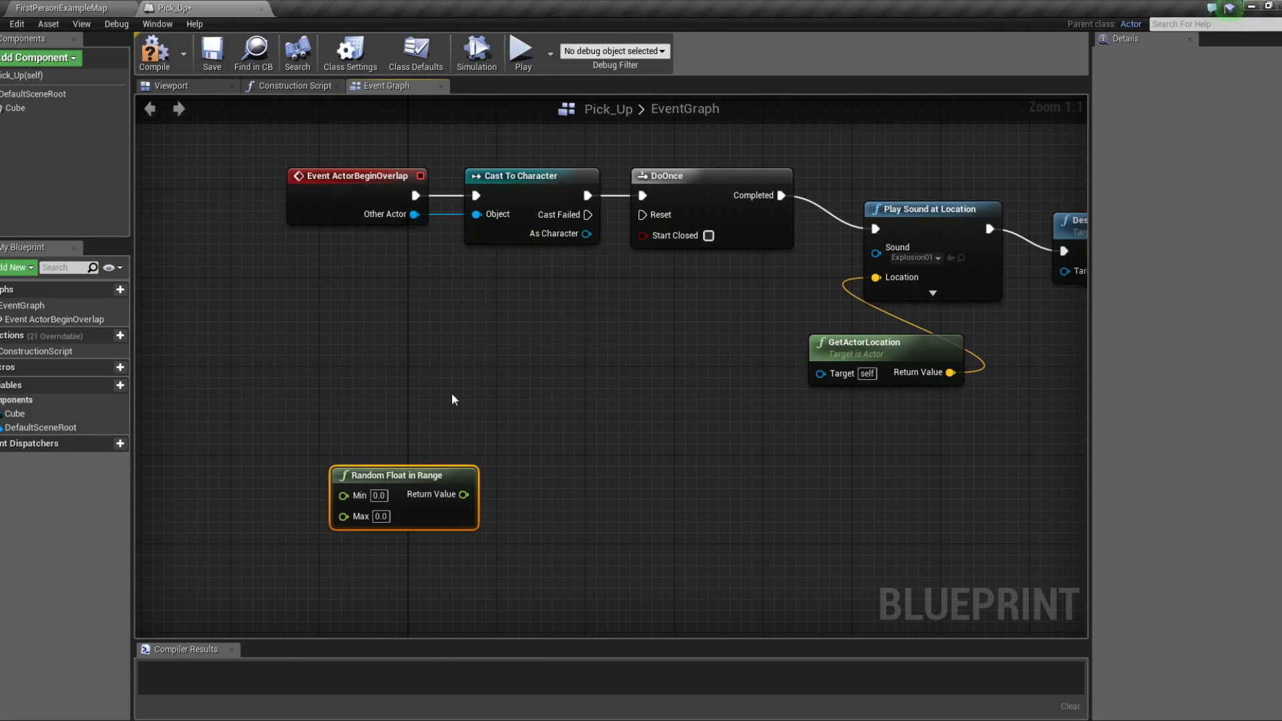
{"action": "left_click", "coordinate": [380, 517]}
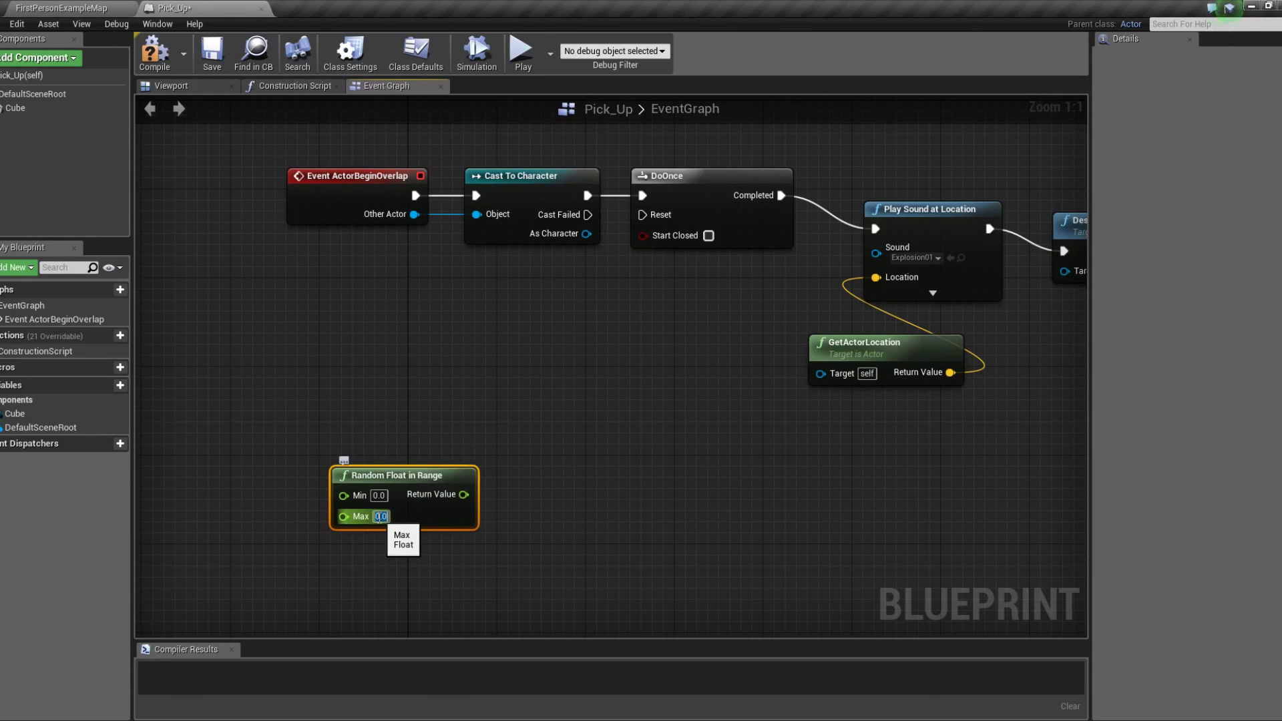
{"action": "type", "text": "2"}
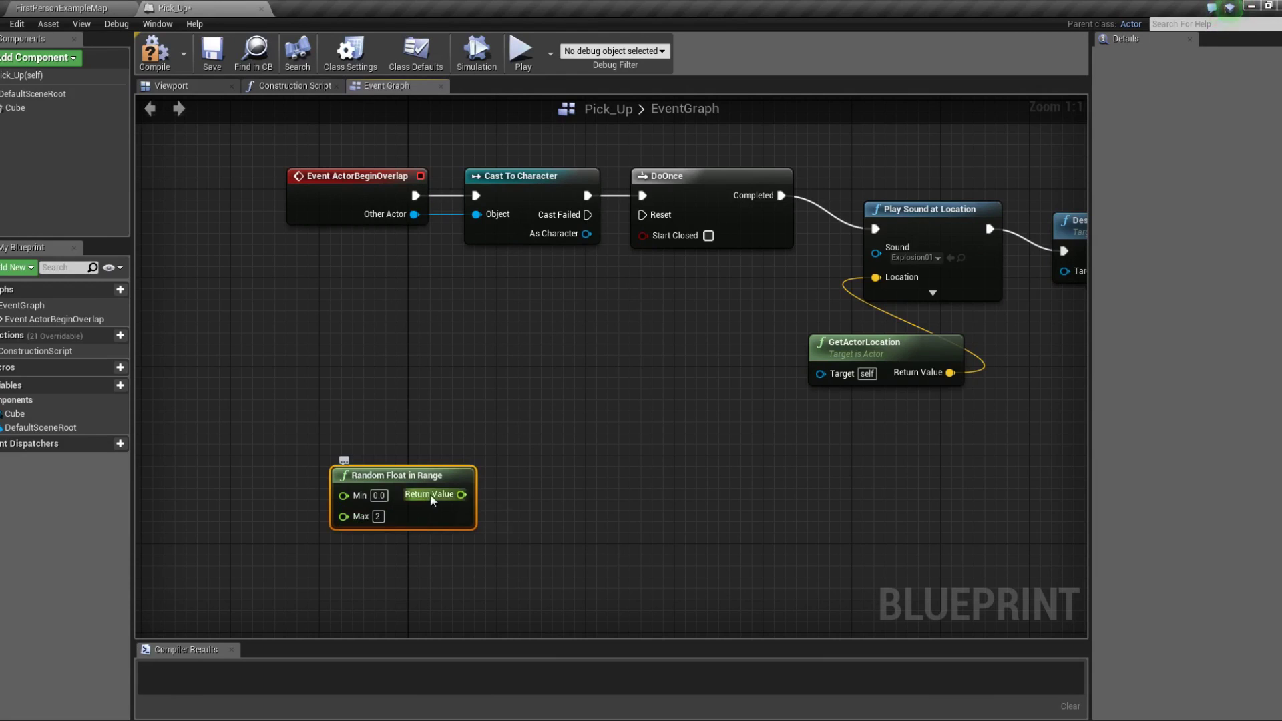
Add a new Timeline_0 node to the graph.
{"action": "right_click", "coordinate": [501, 454]}
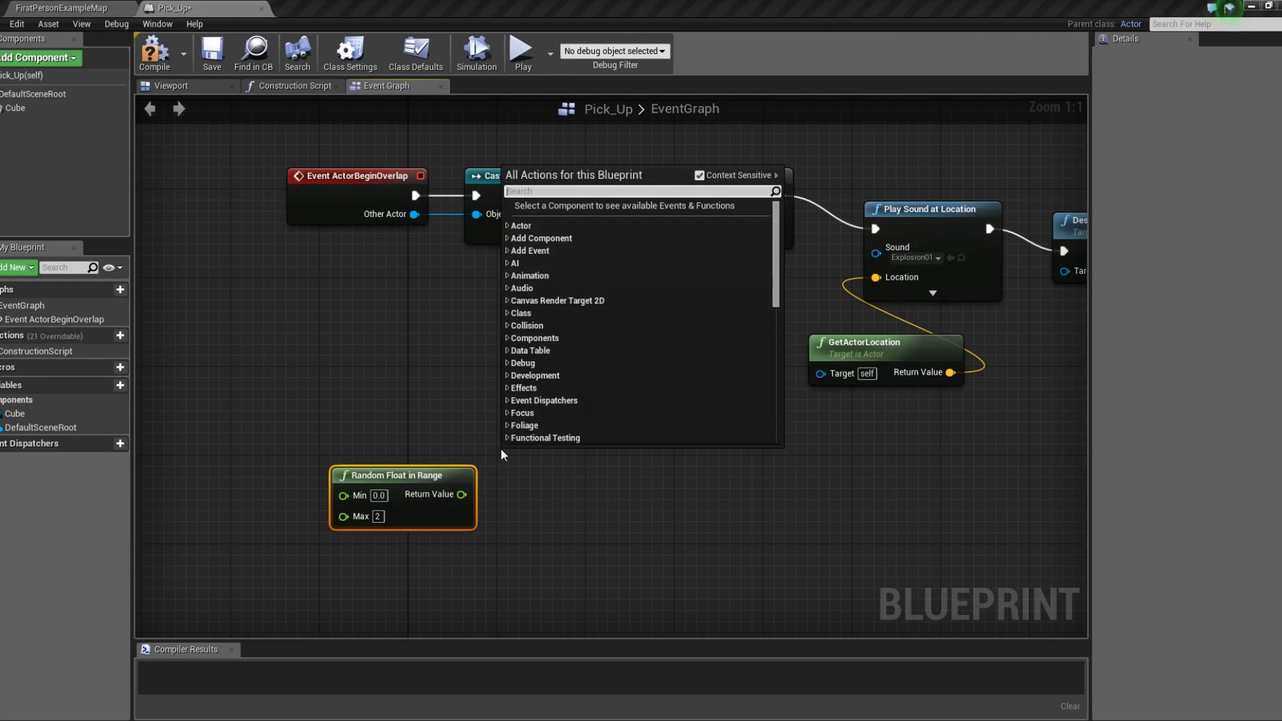
{"action": "type", "text": "timeli"}
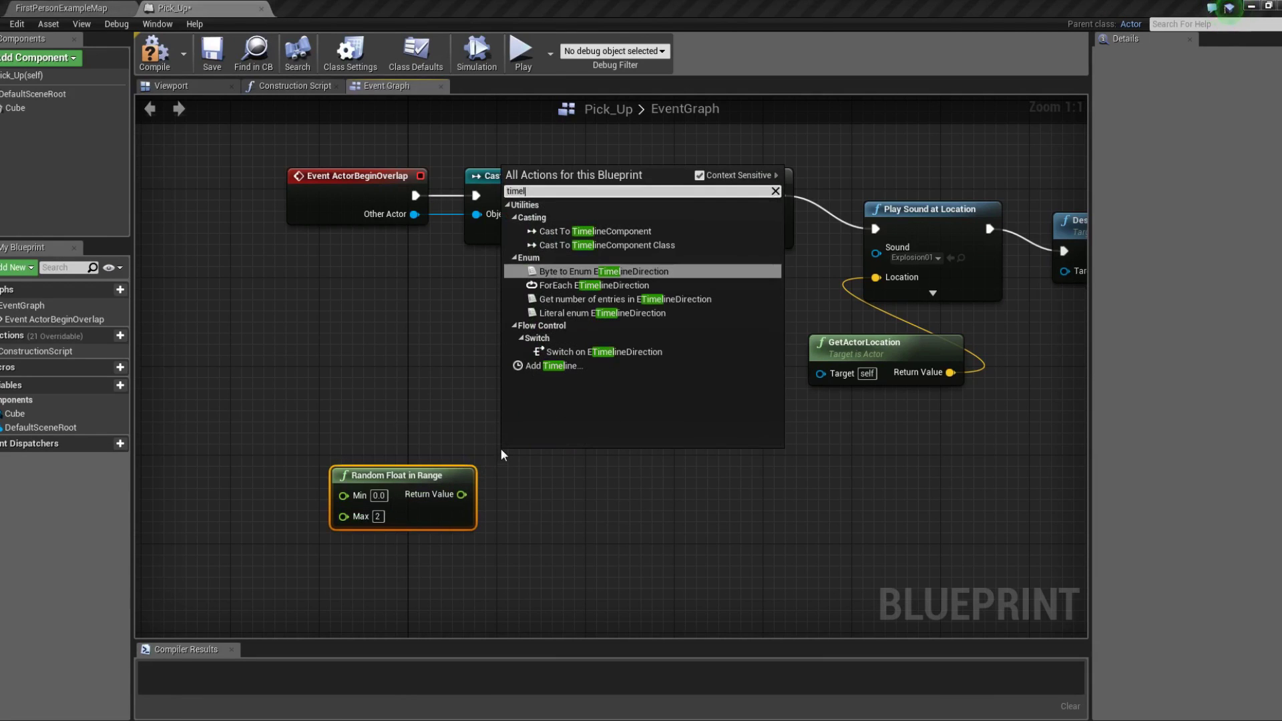
{"action": "left_click", "coordinate": [566, 370]}
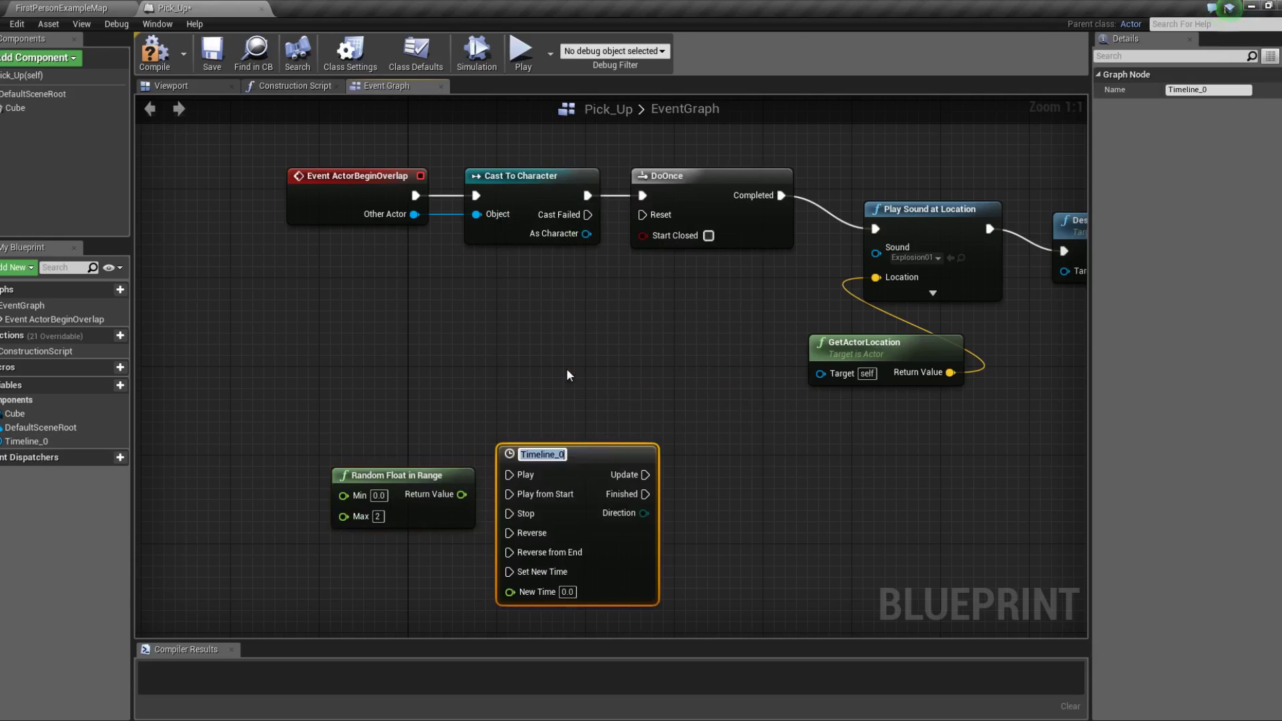
Add a float track to Timeline_0 with length 3, AutoPlay and Loop enabled.
{"action": "double_click", "coordinate": [572, 470]}
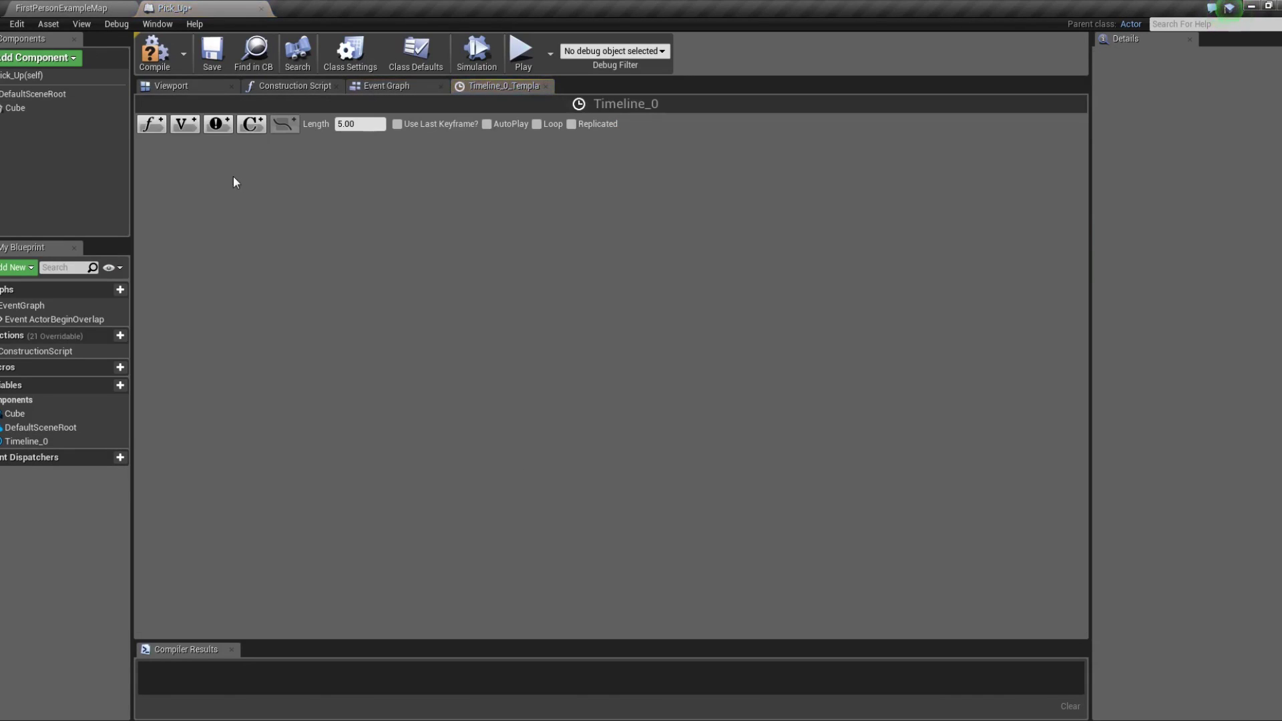
{"action": "left_click", "coordinate": [154, 124]}
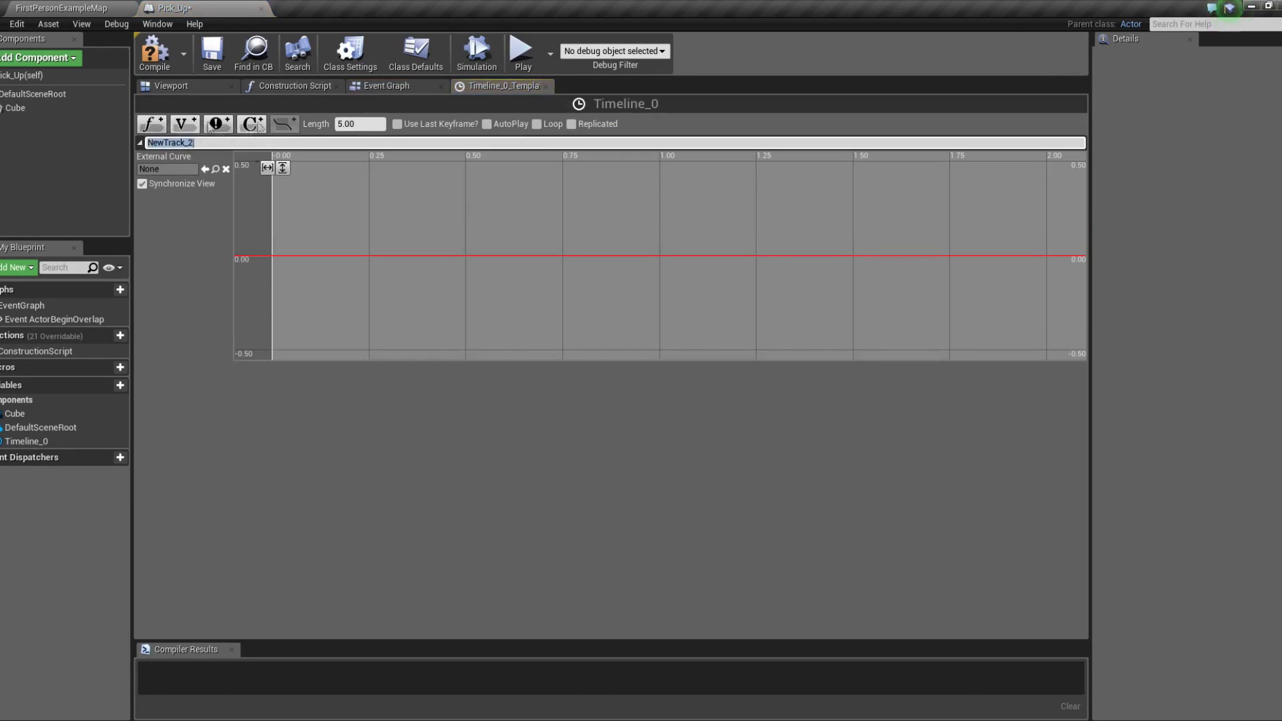
{"action": "left_click", "coordinate": [359, 123]}
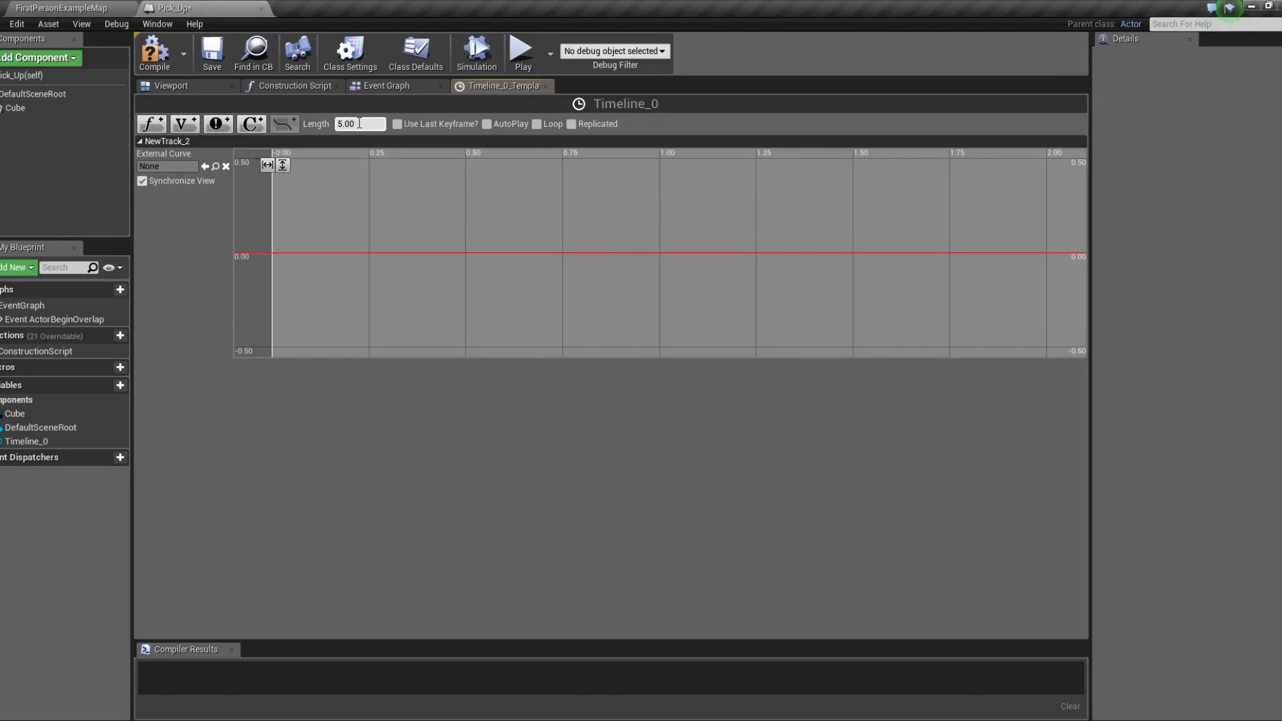
{"action": "type", "text": "3"}
{"action": "left_click", "coordinate": [488, 125]}
{"action": "left_click", "coordinate": [536, 125]}
Key the curve from value 0 at time 0 to 360 at time 3.
{"action": "left_click", "coordinate": [276, 253], "text": "shift"}
{"action": "left_click", "coordinate": [304, 253], "text": "shift"}
{"action": "left_click", "coordinate": [276, 254]}
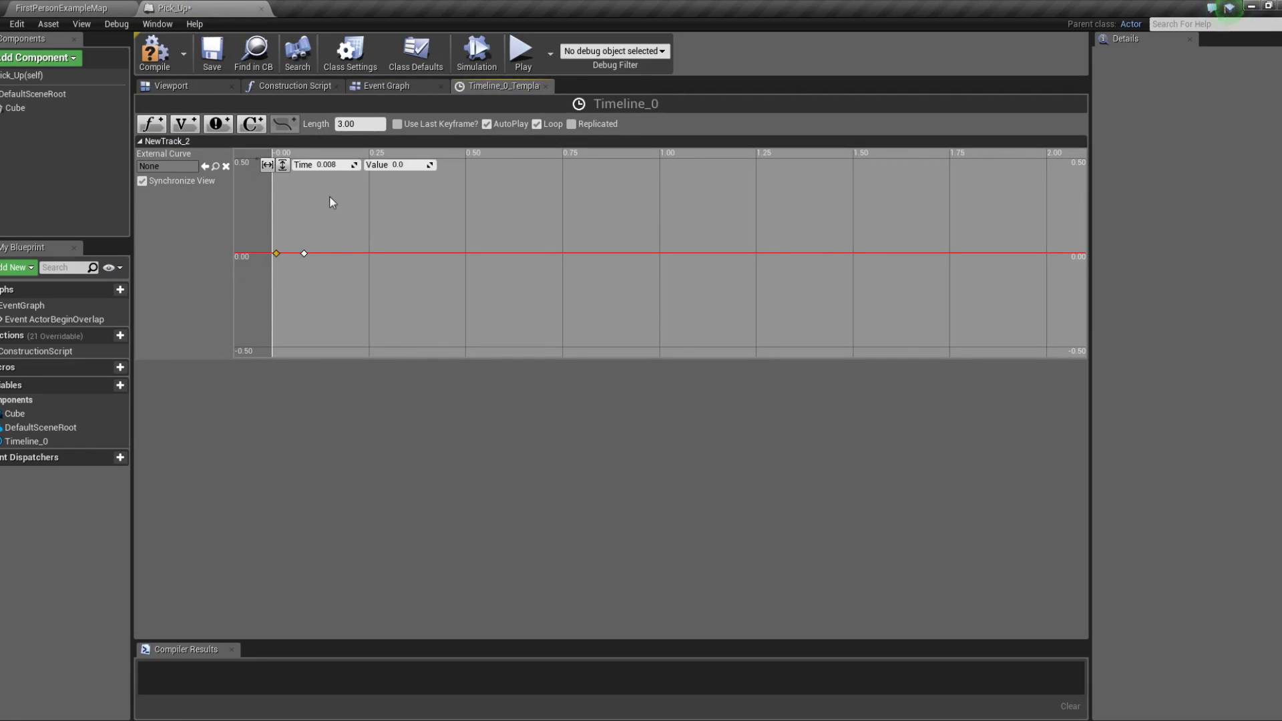
{"action": "type", "text": "0"}
{"action": "key", "text": "Return"}
{"action": "left_click", "coordinate": [304, 253]}
{"action": "key", "text": "Return"}
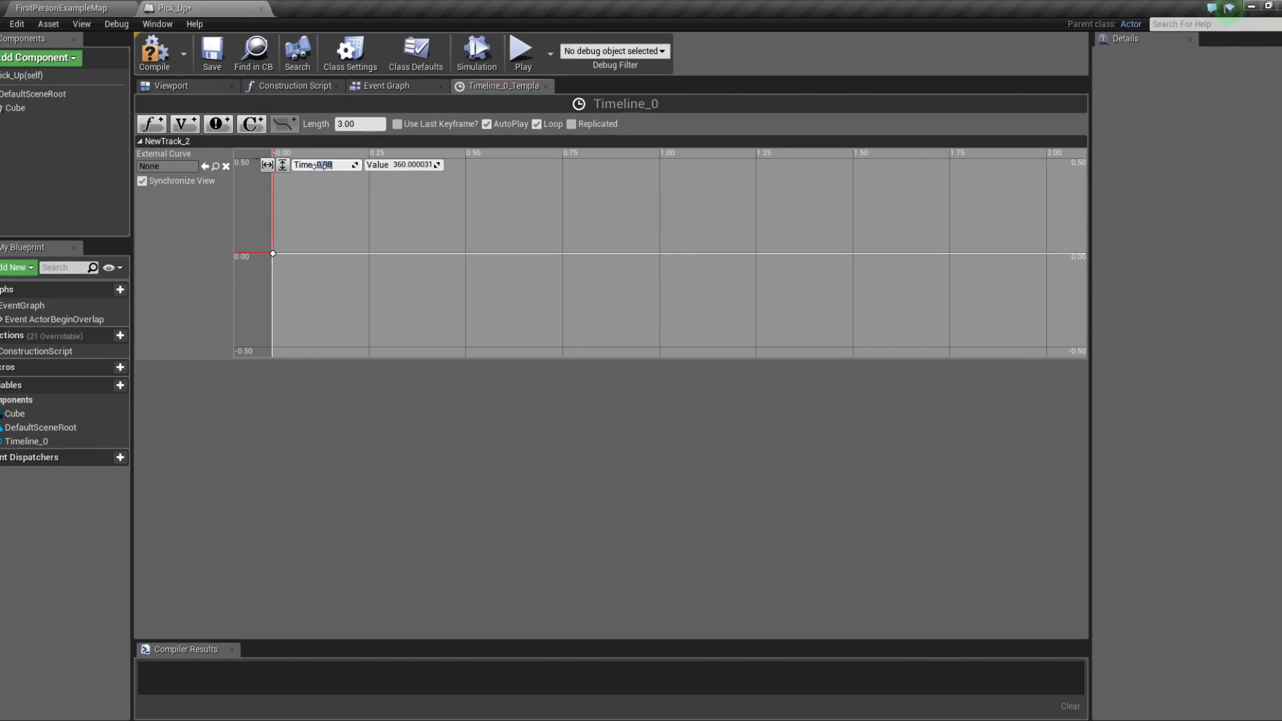
{"action": "type", "text": "3"}
{"action": "left_click", "coordinate": [265, 166]}
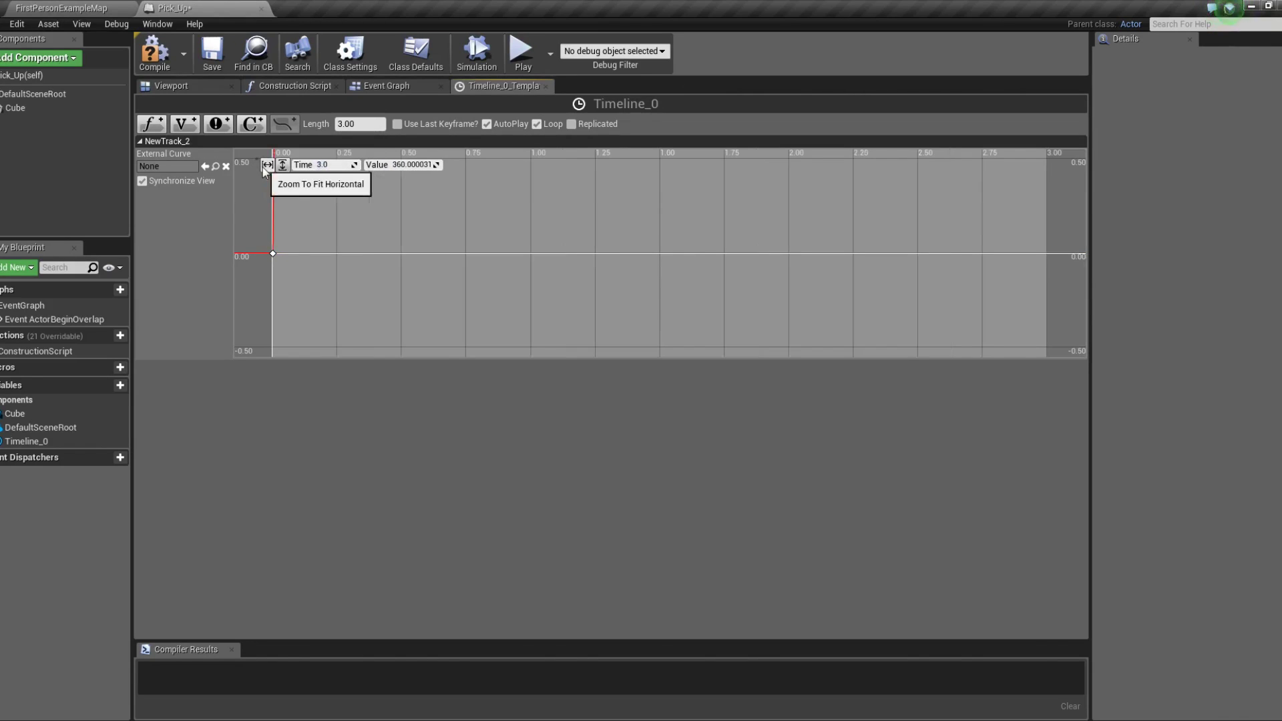
{"action": "left_click", "coordinate": [281, 166]}
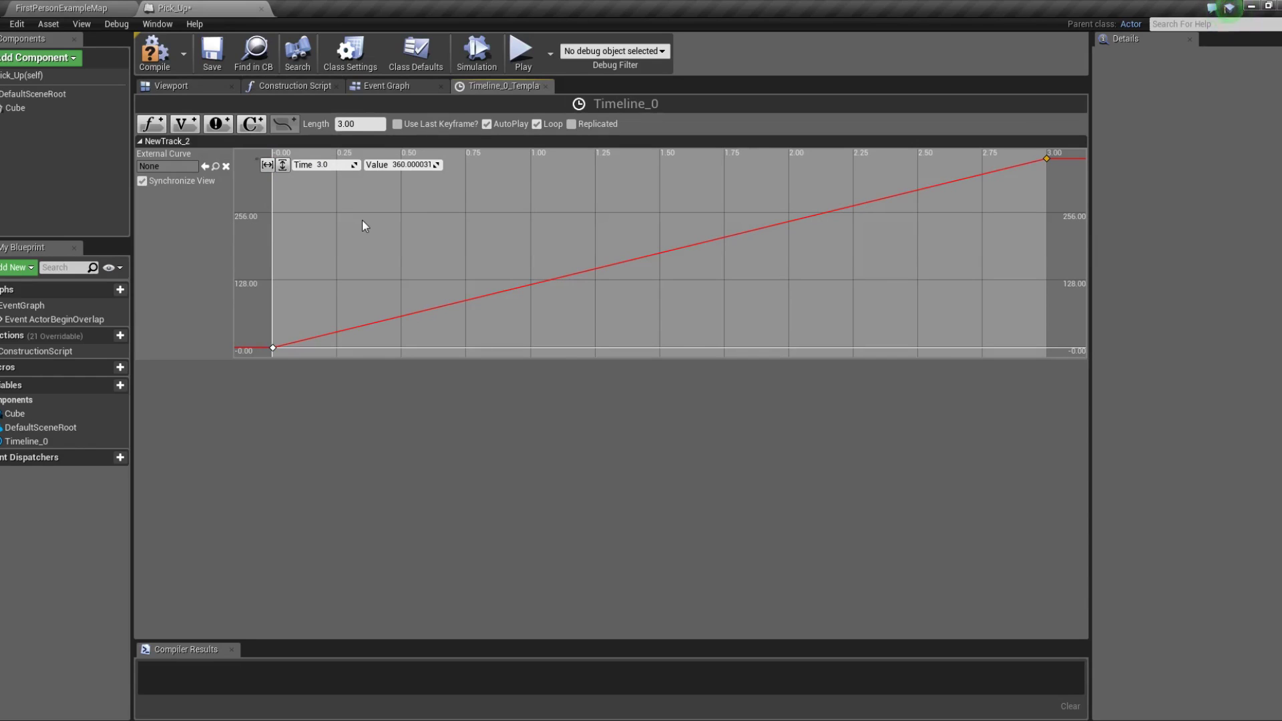
{"action": "left_click", "coordinate": [389, 87]}
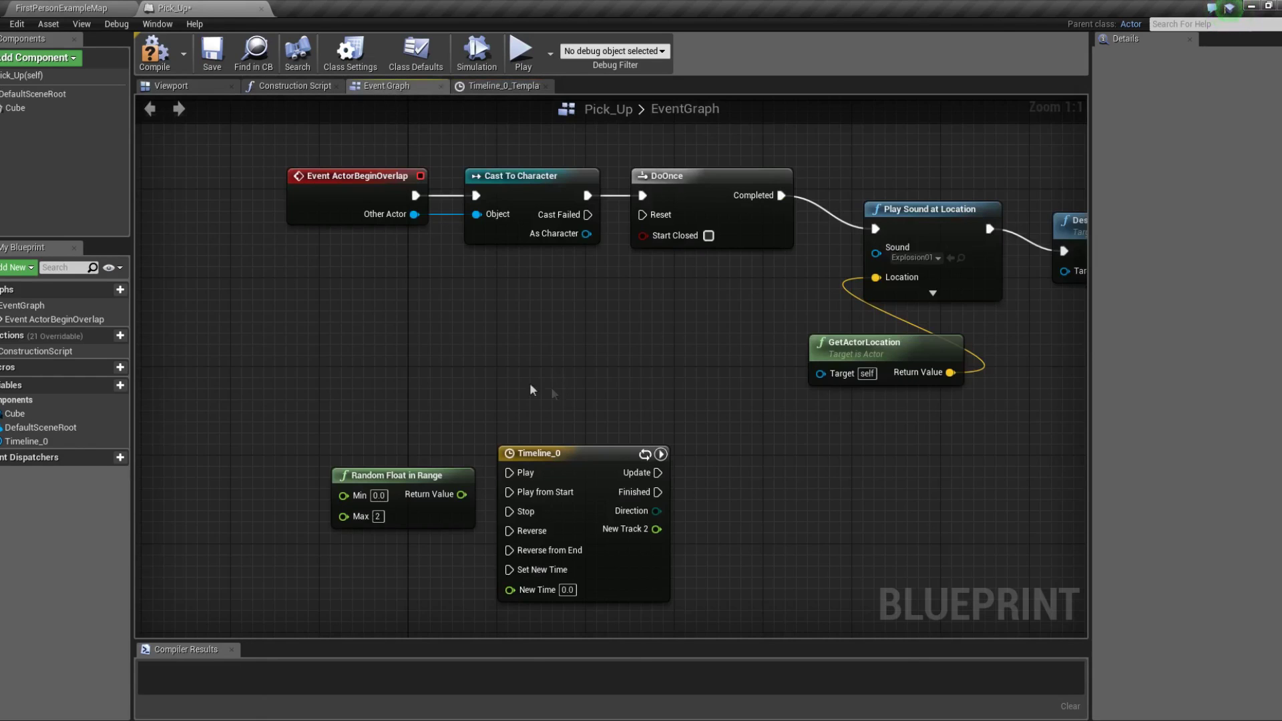
Wire Random Float in Range into New Time and New Track 2 into a Make Rotator.
{"action": "right_click_drag", "start_coordinate": [530, 390], "coordinate": [417, 247]}
{"action": "left_click_drag", "start_coordinate": [348, 350], "coordinate": [395, 447]}
{"action": "left_click_drag", "start_coordinate": [310, 332], "coordinate": [298, 412]}
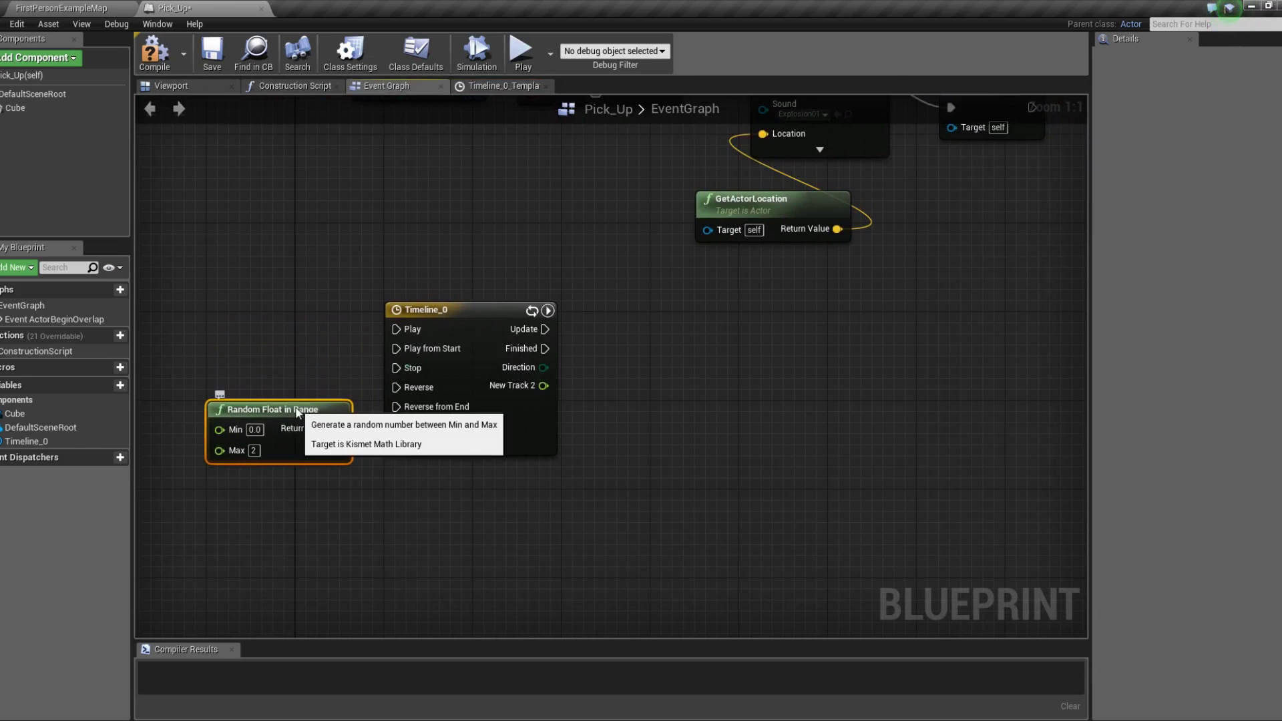
{"action": "left_click_drag", "start_coordinate": [543, 385], "coordinate": [608, 414]}
{"action": "type", "text": "make"}
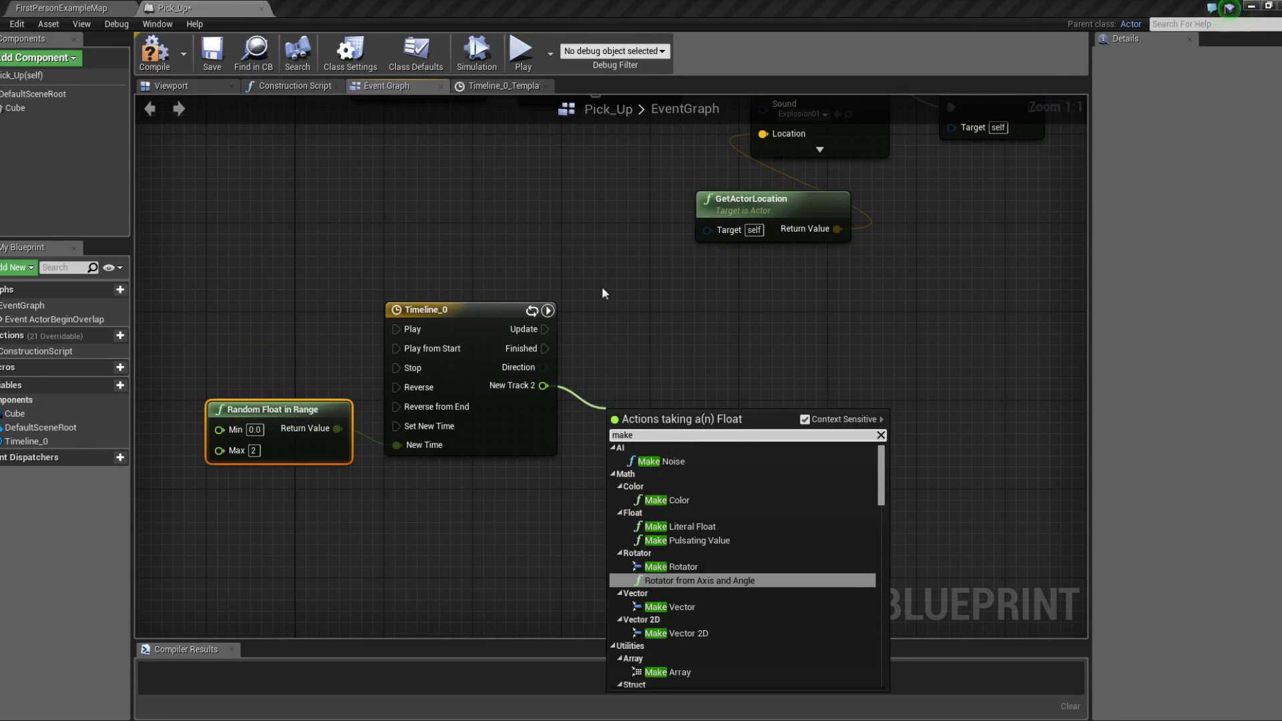
{"action": "left_click", "coordinate": [704, 565]}
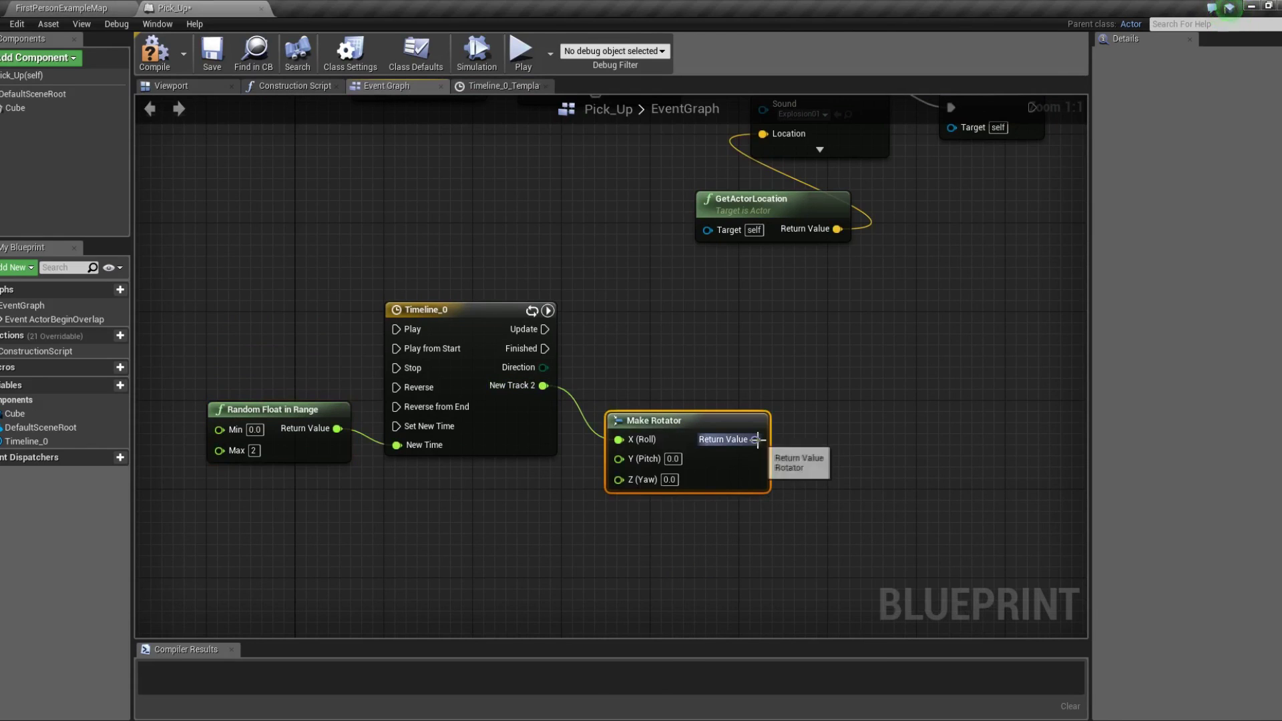
Drive SetActorRelativeRotation from the rotator on every Timeline Update.
{"action": "left_click_drag", "start_coordinate": [755, 440], "coordinate": [640, 334]}
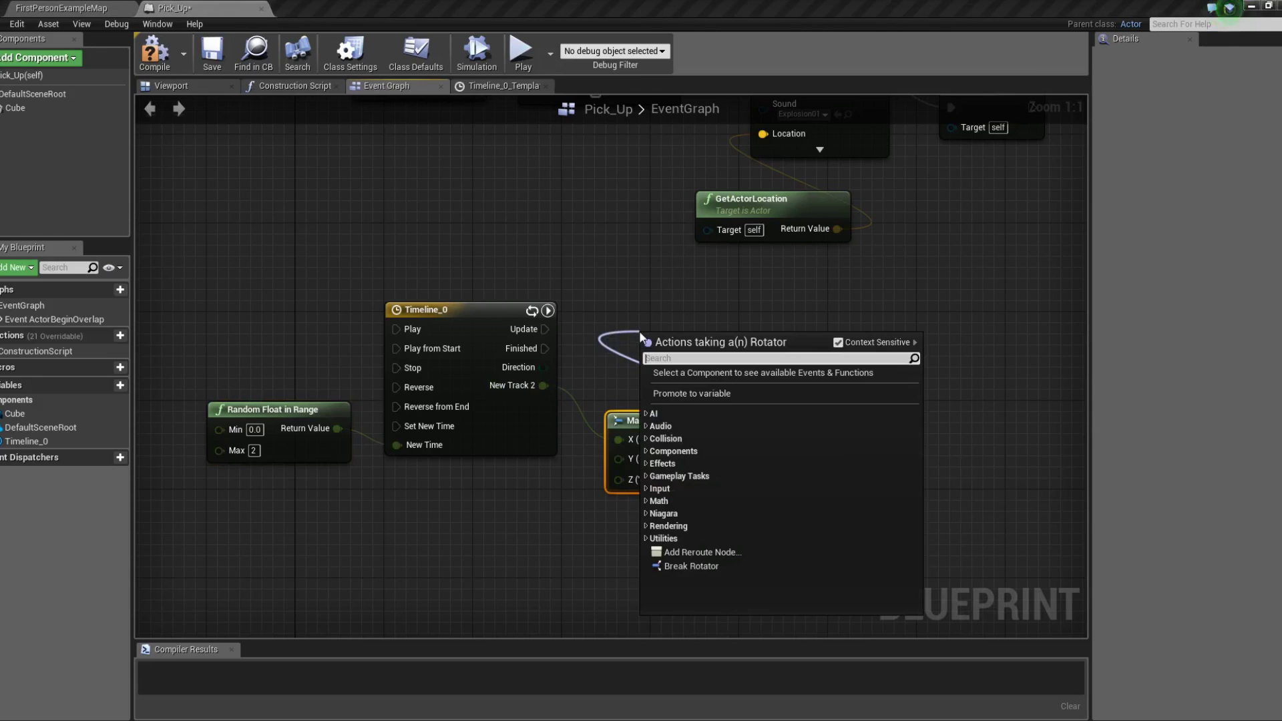
{"action": "type", "text": "set"}
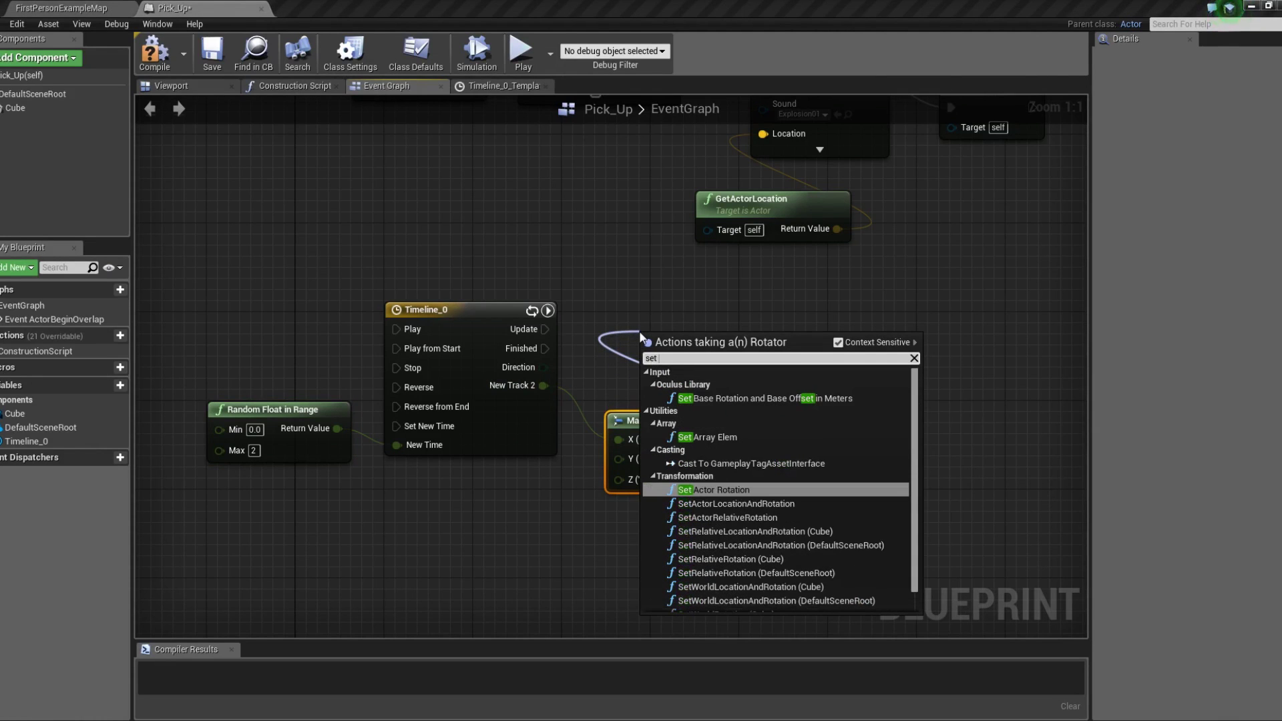
{"action": "type", "text": " r"}
{"action": "type", "text": "e"}
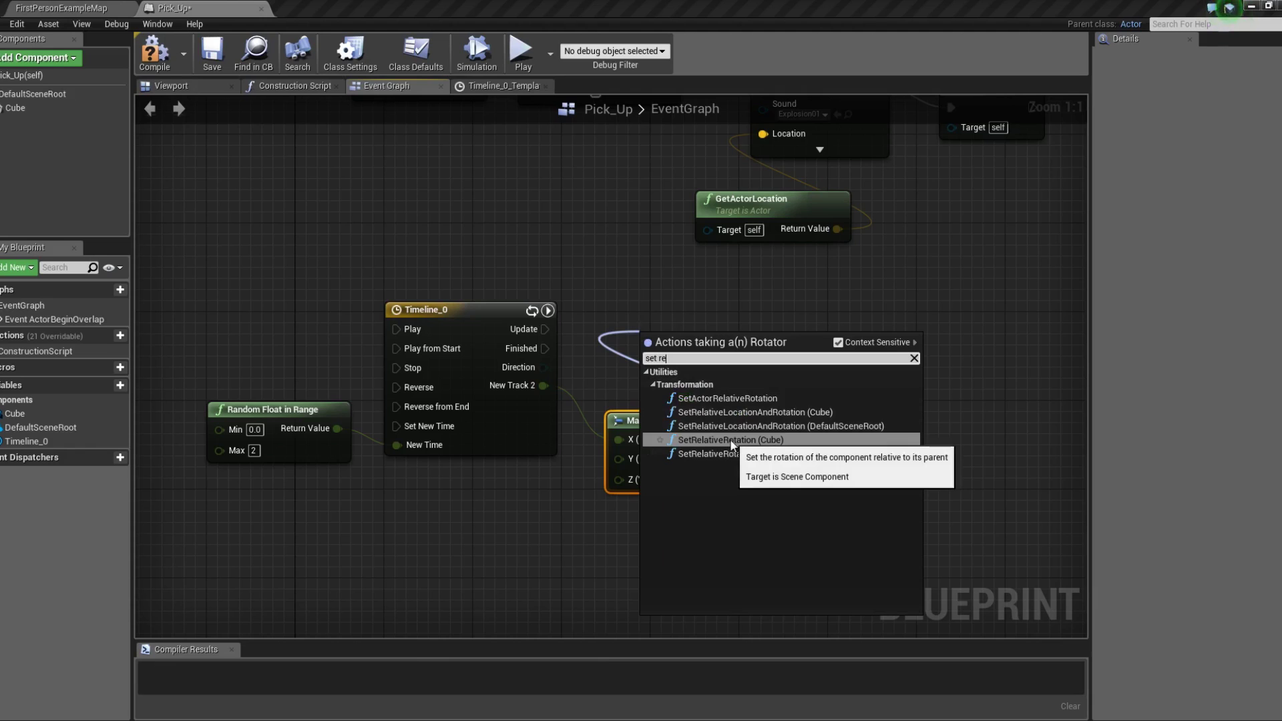
{"action": "left_click", "coordinate": [728, 399]}
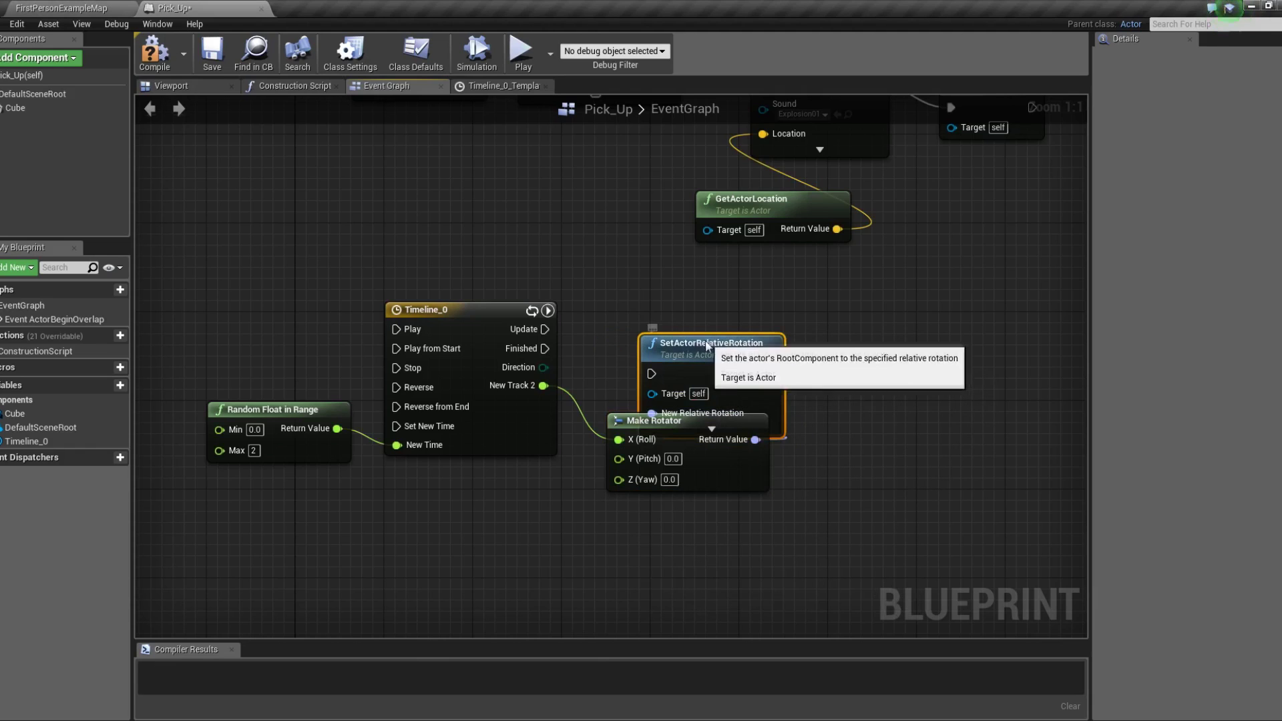
{"action": "left_click_drag", "start_coordinate": [707, 345], "coordinate": [695, 301]}
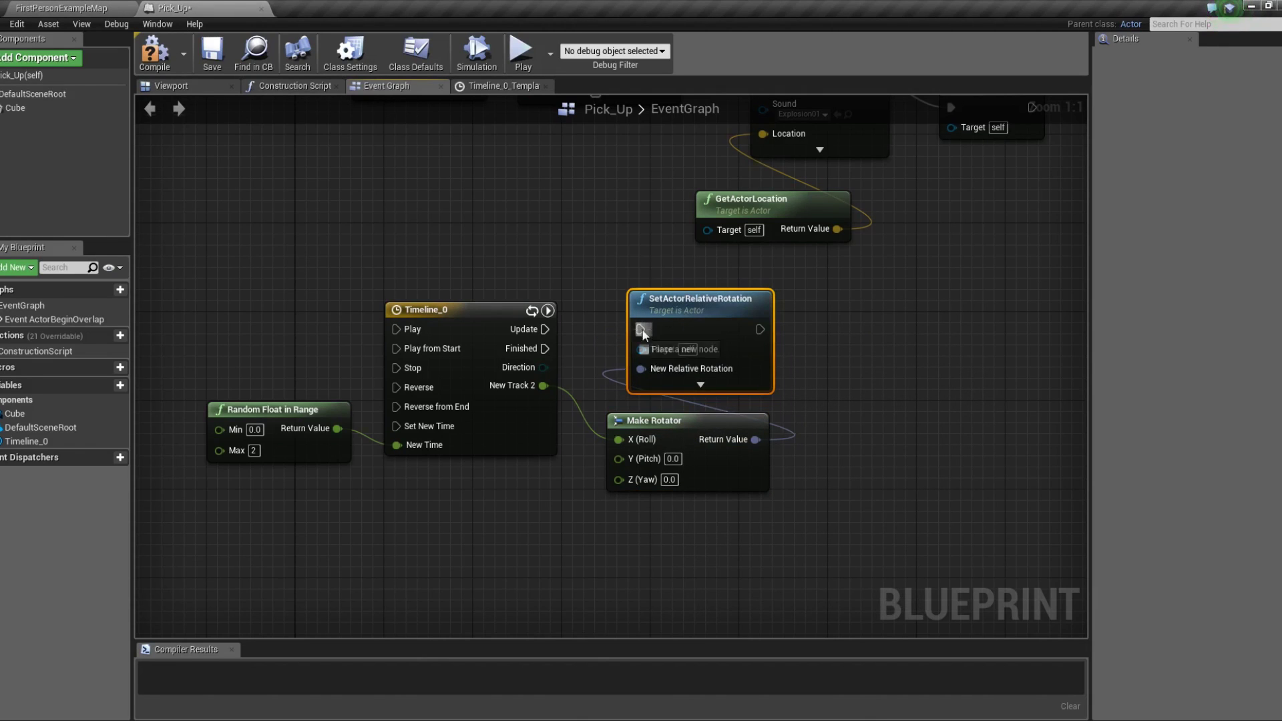
{"action": "left_click_drag", "start_coordinate": [641, 330], "coordinate": [545, 329]}
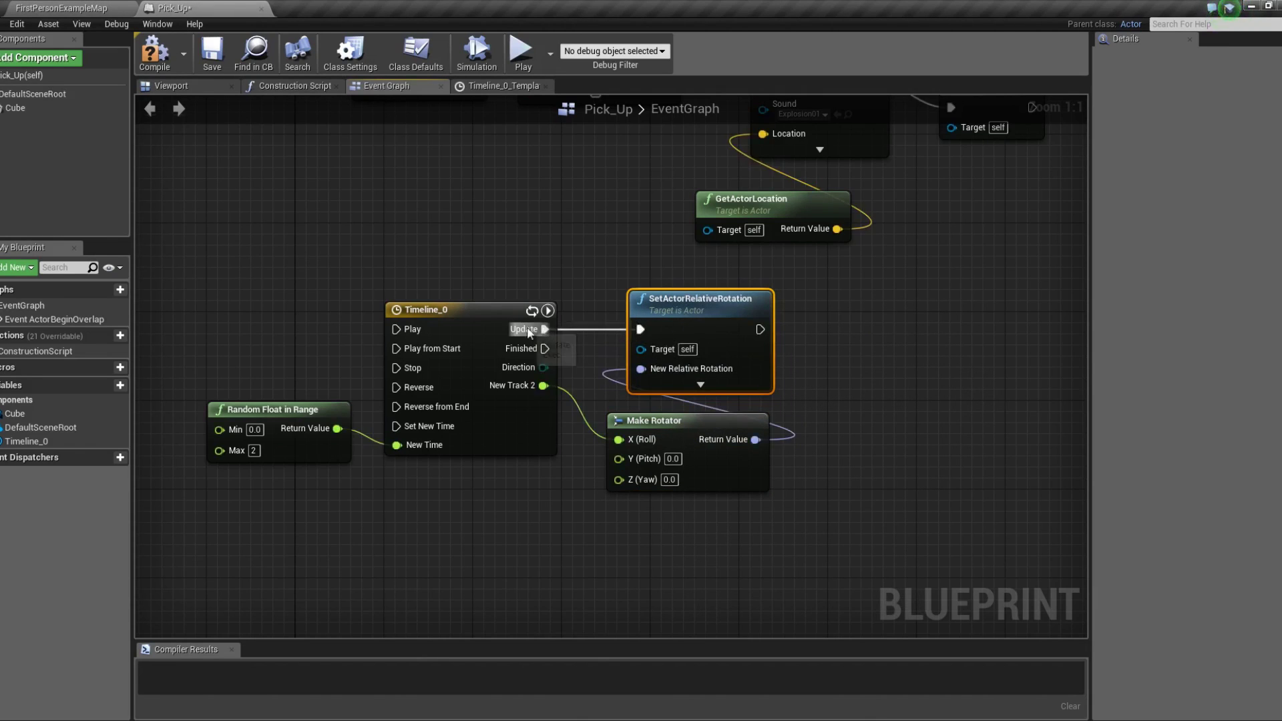
Compile, move the track link from X (Roll) to Z (Yaw), and recompile.
{"action": "left_click", "coordinate": [154, 53]}
{"action": "left_click", "coordinate": [212, 52]}
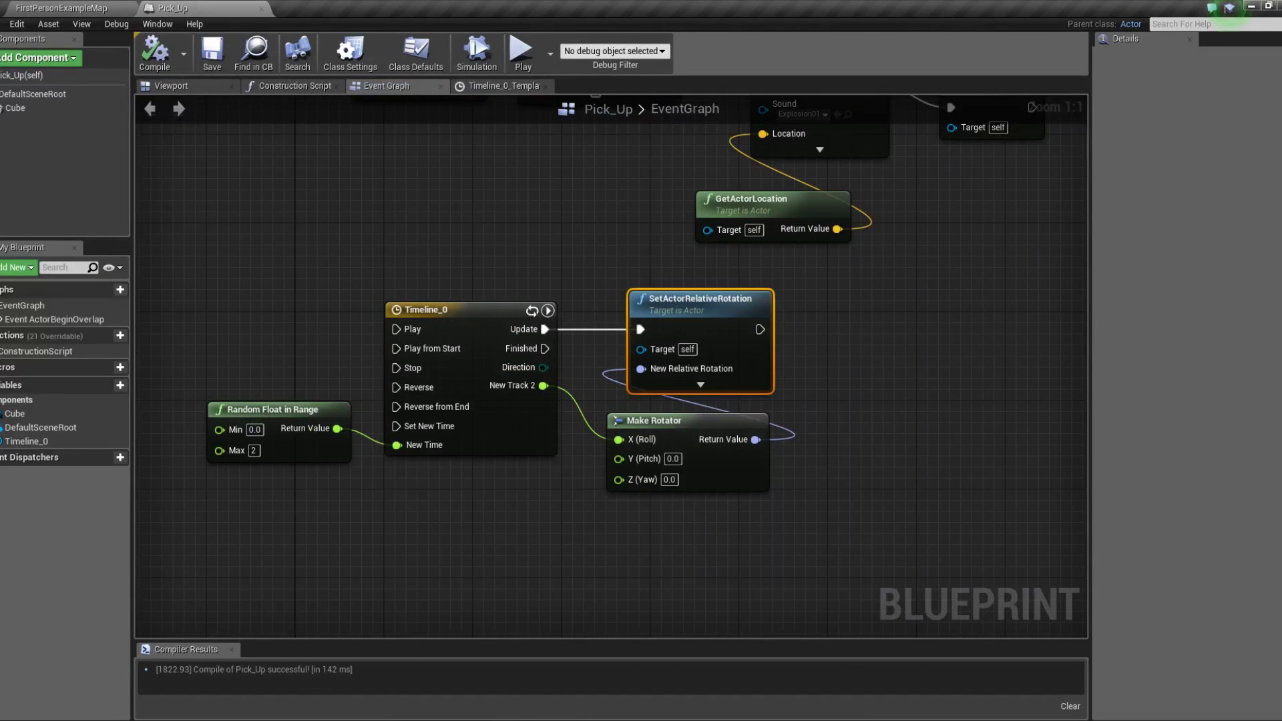
{"action": "left_click", "coordinate": [615, 439], "text": "alt"}
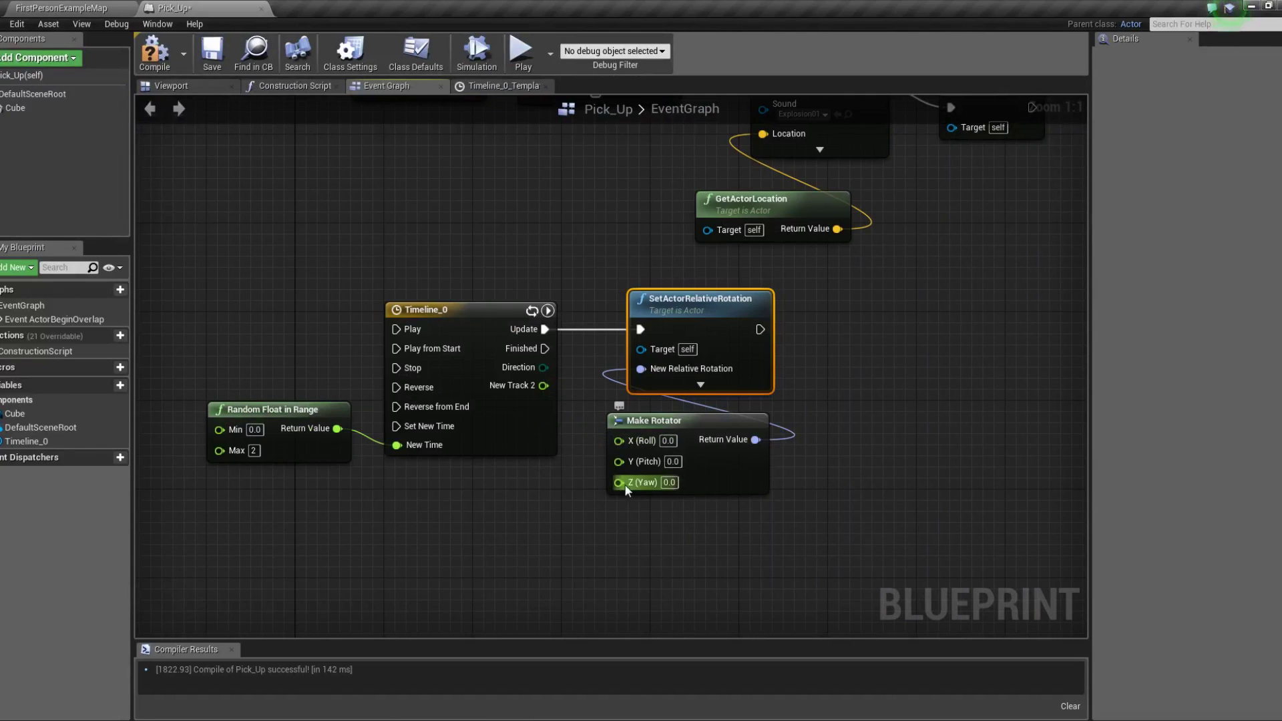
{"action": "mouse_move", "coordinate": [619, 482]}
{"action": "left_mouse_down"}
{"action": "mouse_move", "coordinate": [542, 402]}
{"action": "mouse_move", "coordinate": [544, 385]}
{"action": "left_mouse_up"}
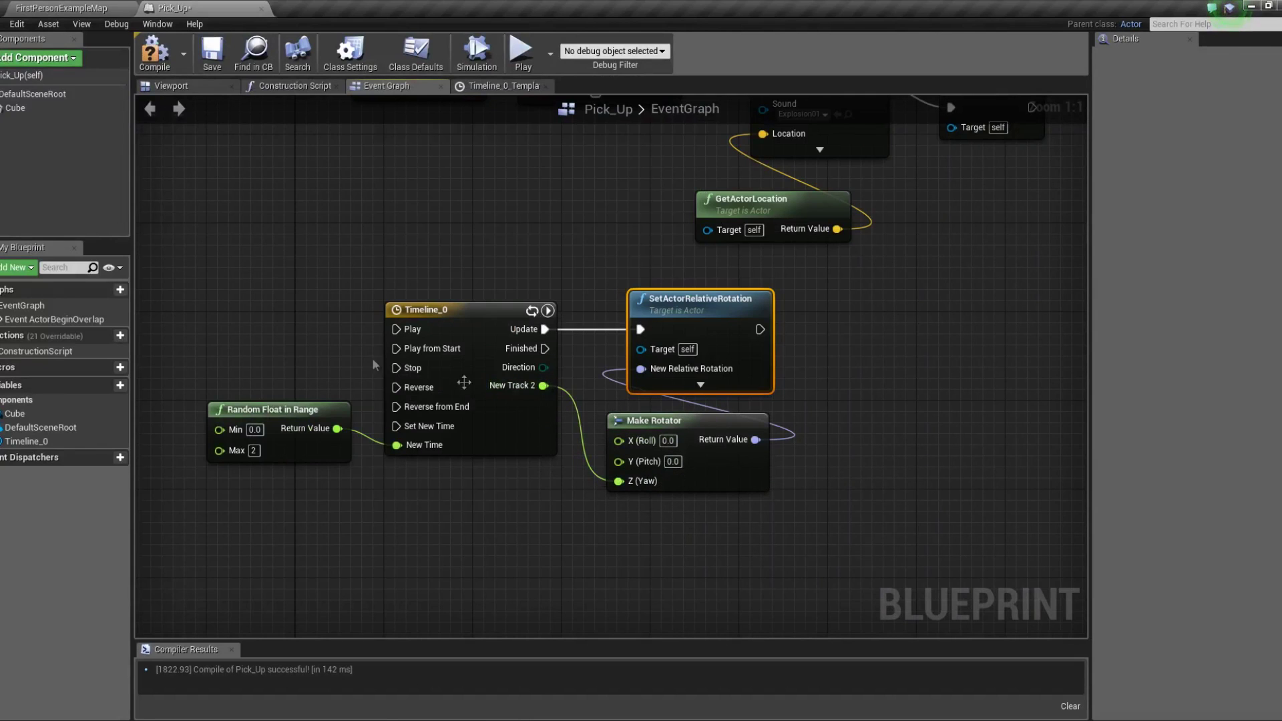
{"action": "left_click", "coordinate": [152, 60]}
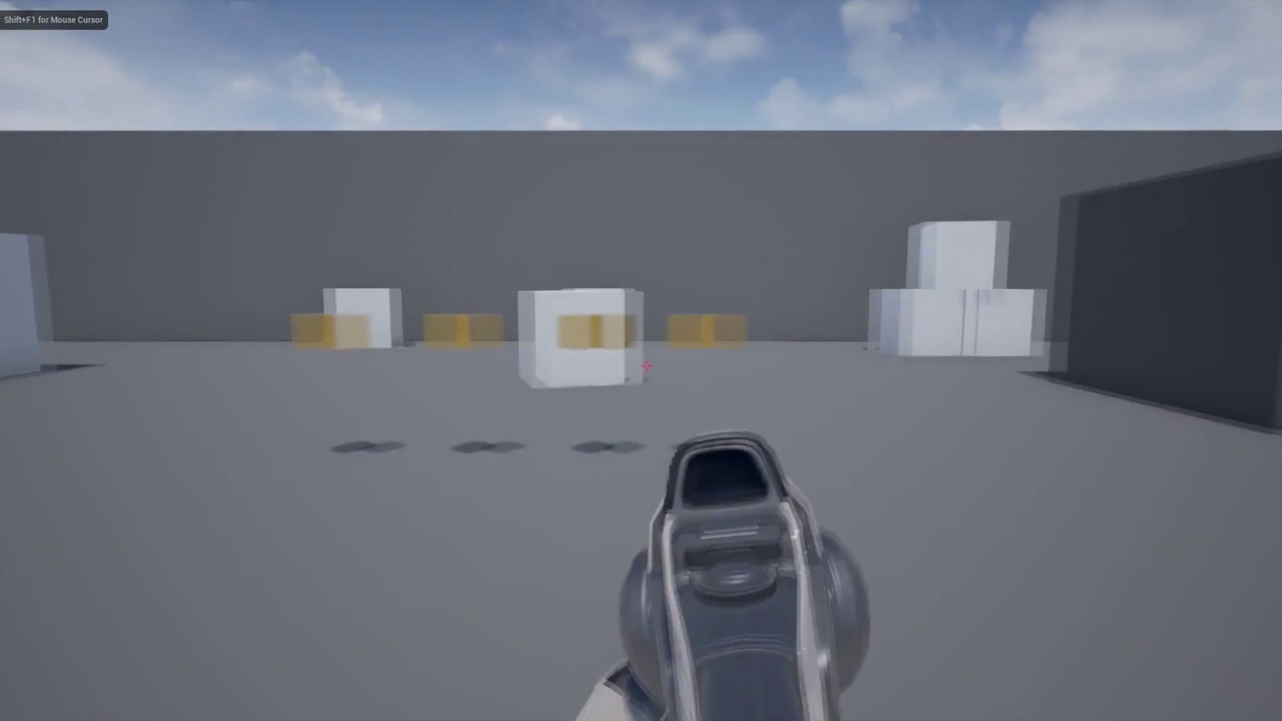
Walk forward with W into the gold Pick_Up cubes so they are collected.
{"action": "key", "text": "w"}
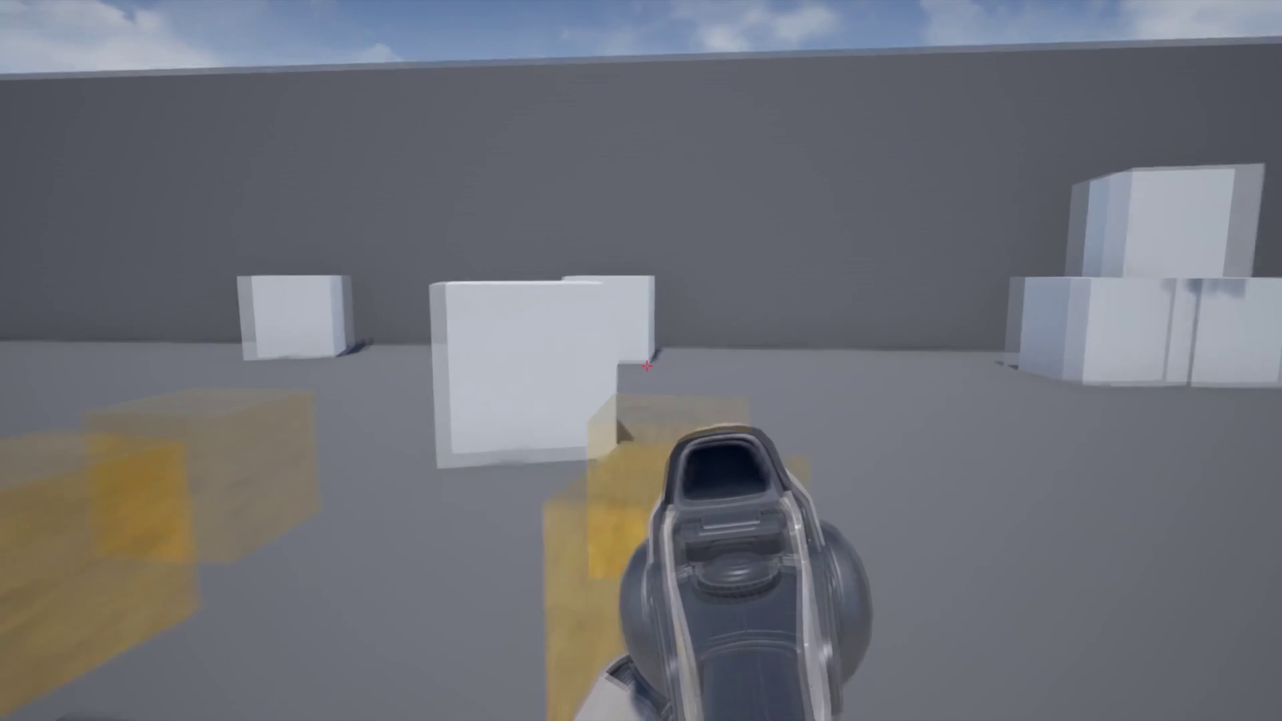
{"action": "mouse_move", "coordinate": [646, 366]}
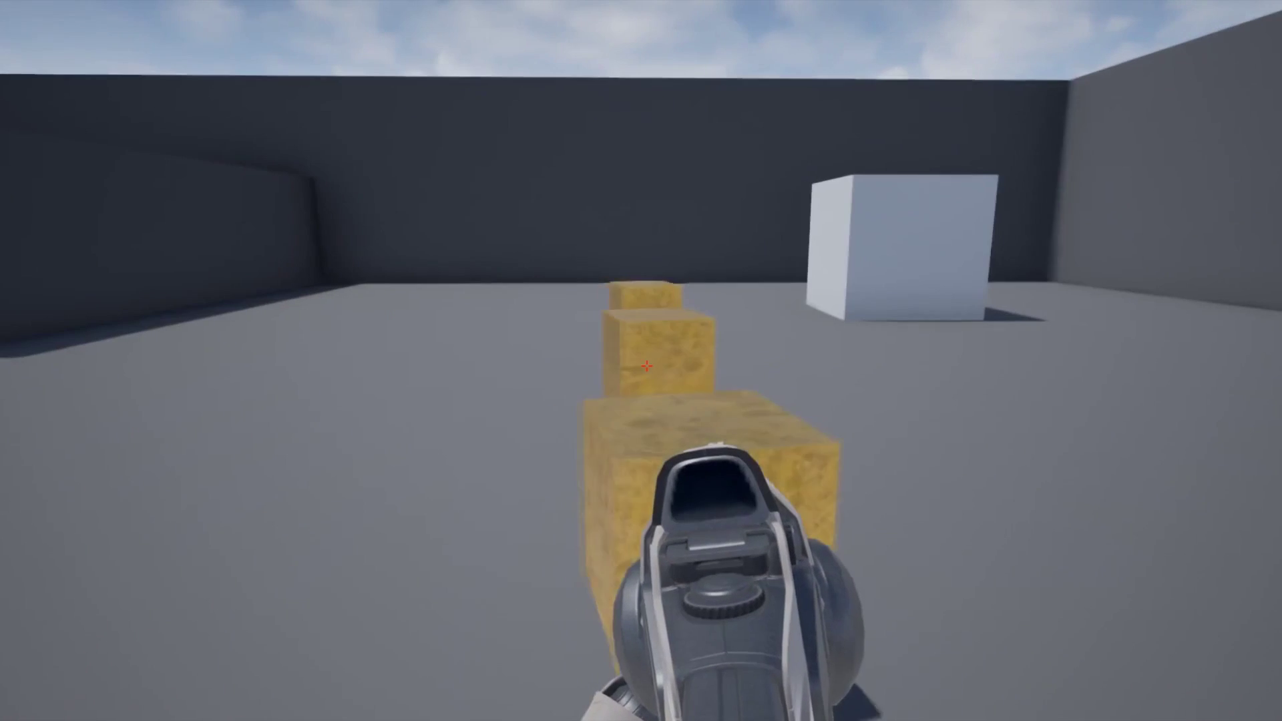
{"action": "key", "text": "w"}
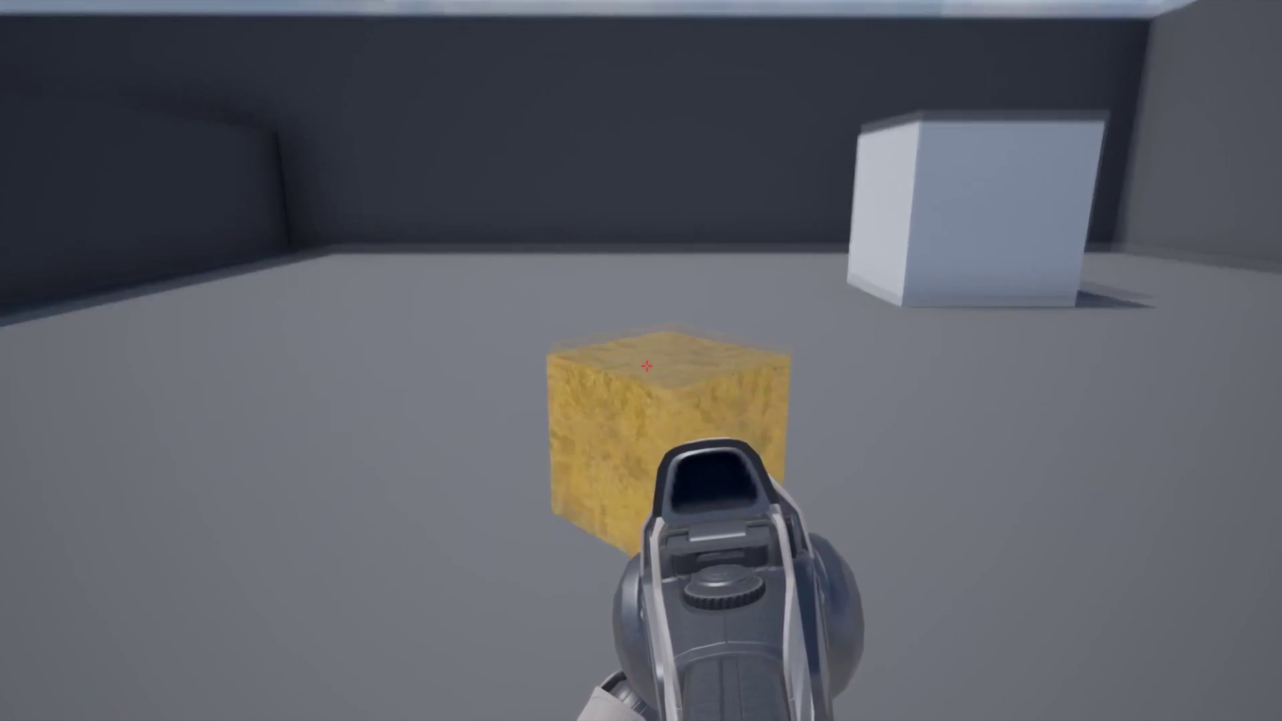